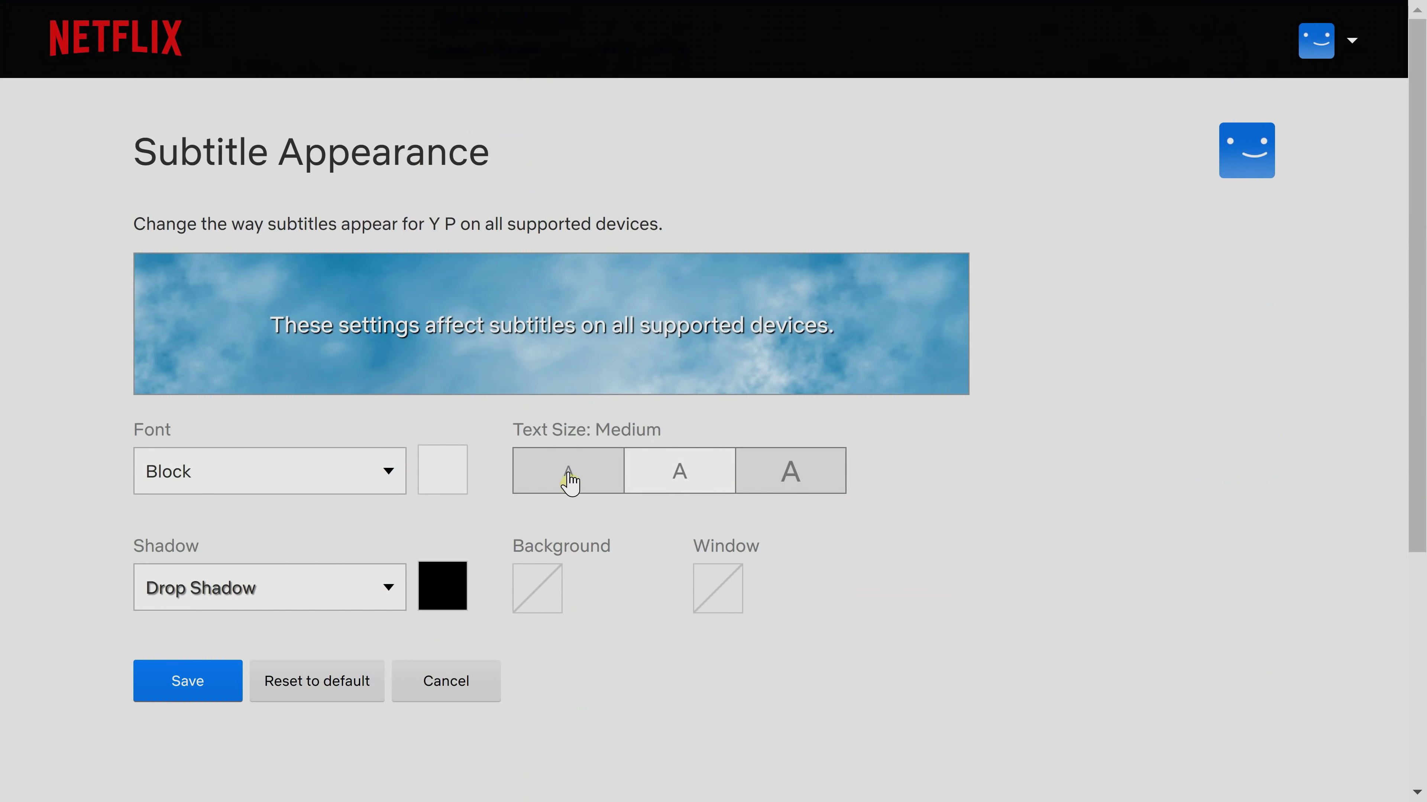
- Set the subtitle text size to Small
{"action": "left_click", "coordinate": [569, 481]}
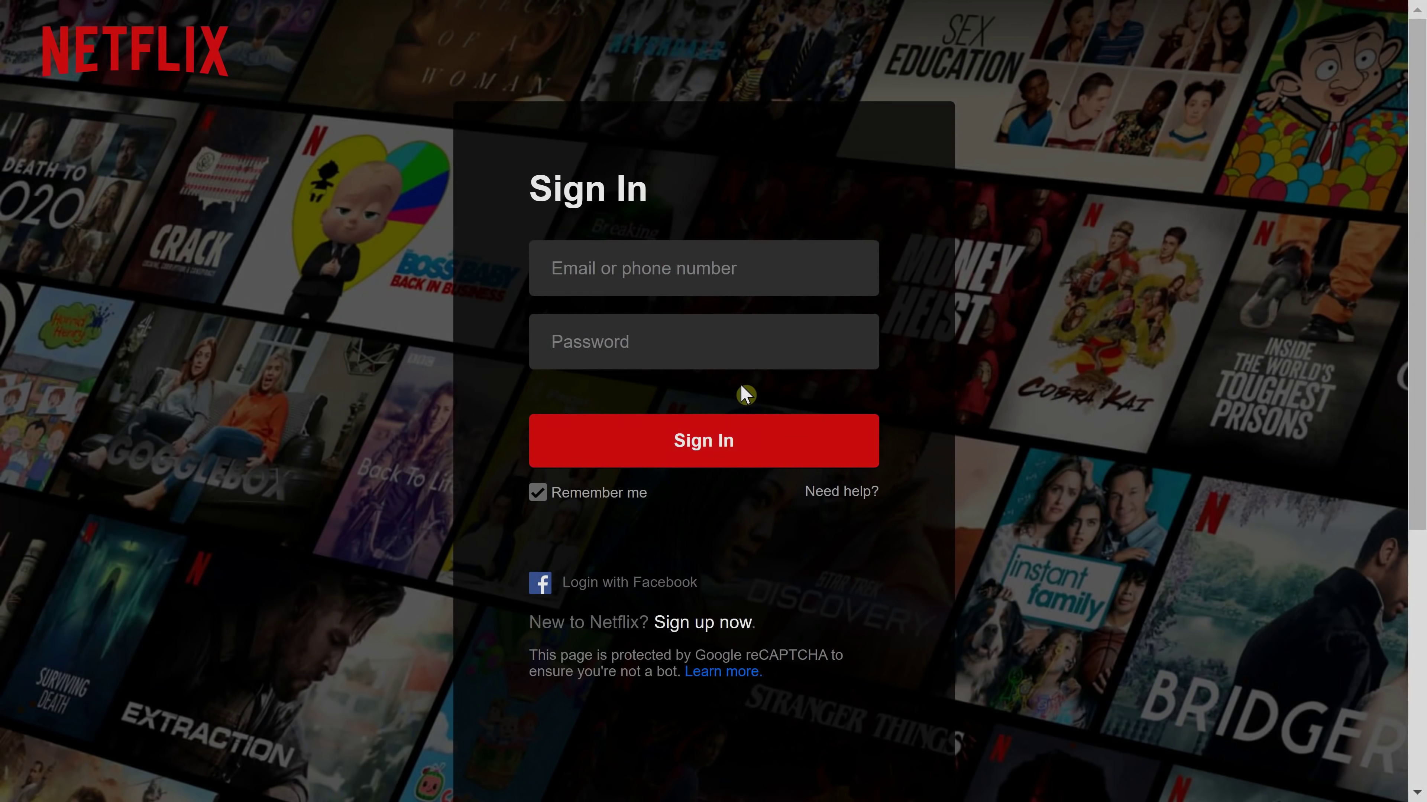
- Sign in to the Netflix account with its e-mail address and password
{"action": "left_click", "coordinate": [717, 281]}
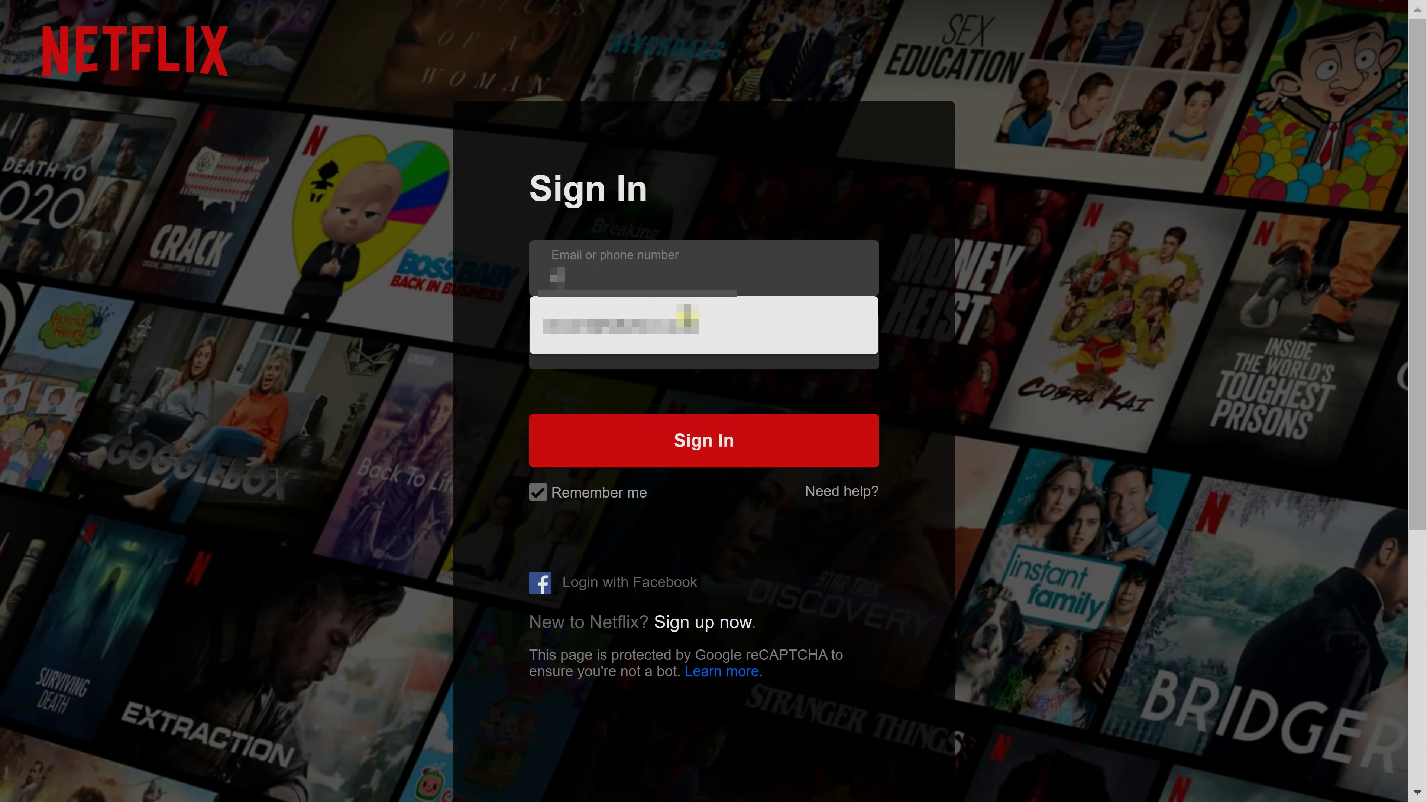
{"action": "left_click", "coordinate": [666, 339]}
{"action": "left_click", "coordinate": [653, 345]}
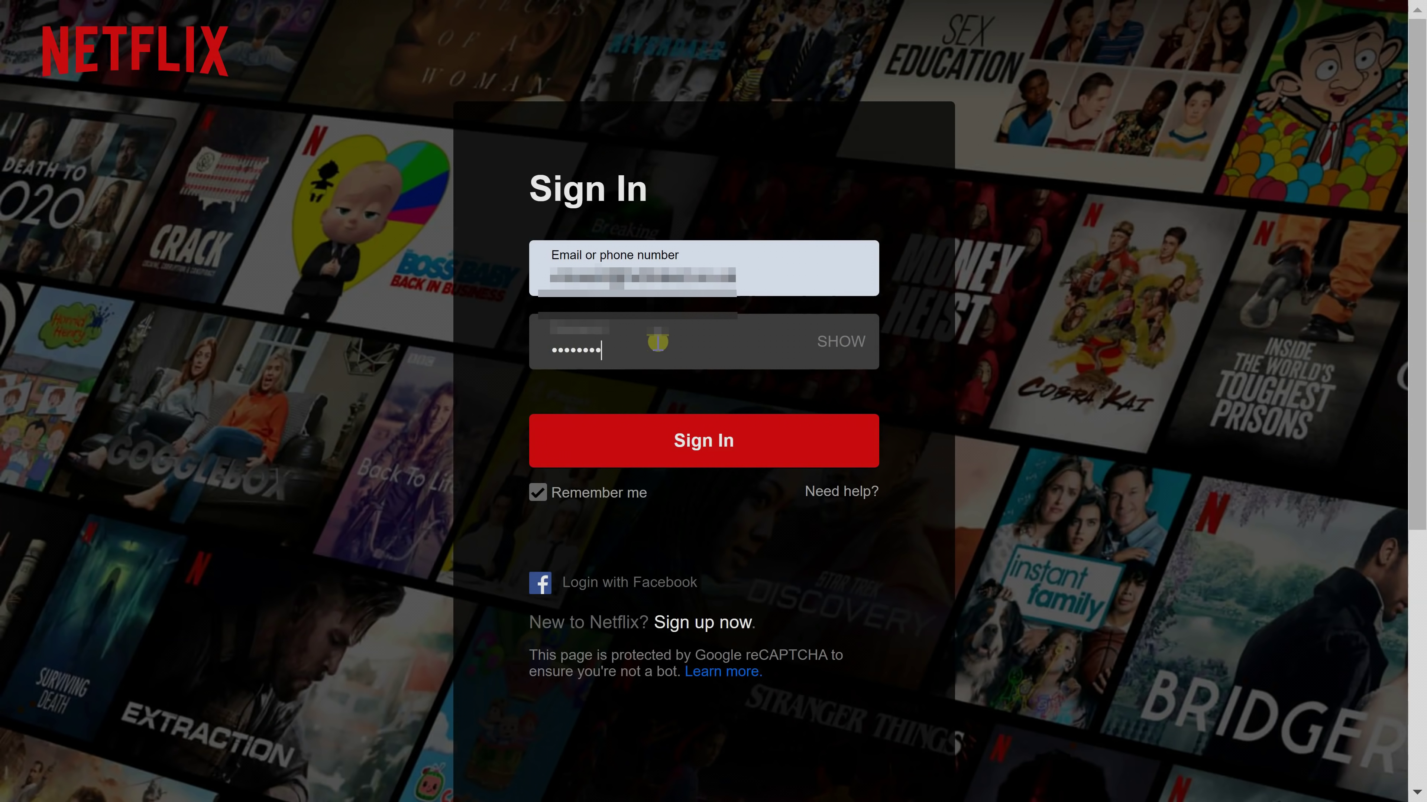
{"action": "left_click", "coordinate": [707, 449]}
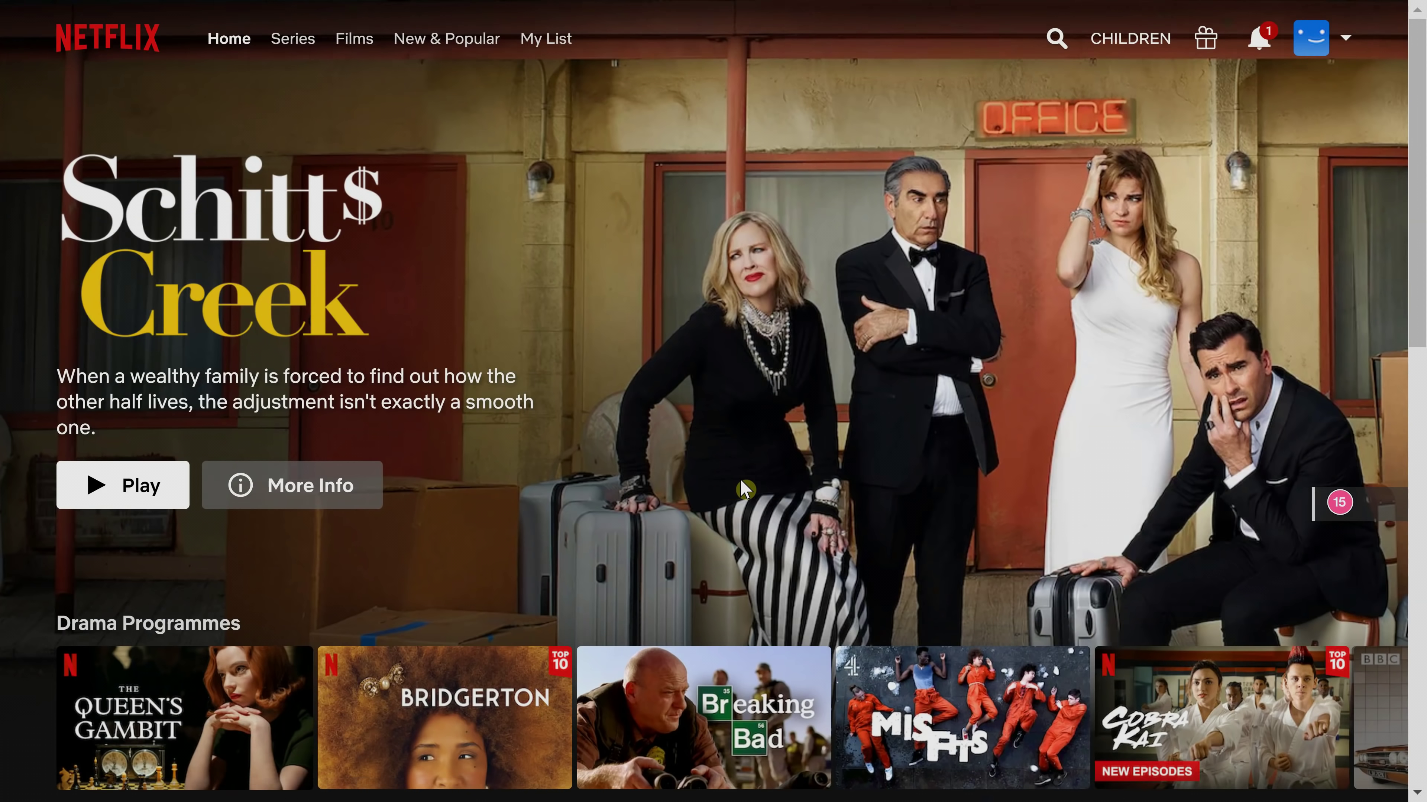
- Open the subtitle appearance settings of the blue-icon profile from the account page
{"action": "mouse_move", "coordinate": [1313, 55]}
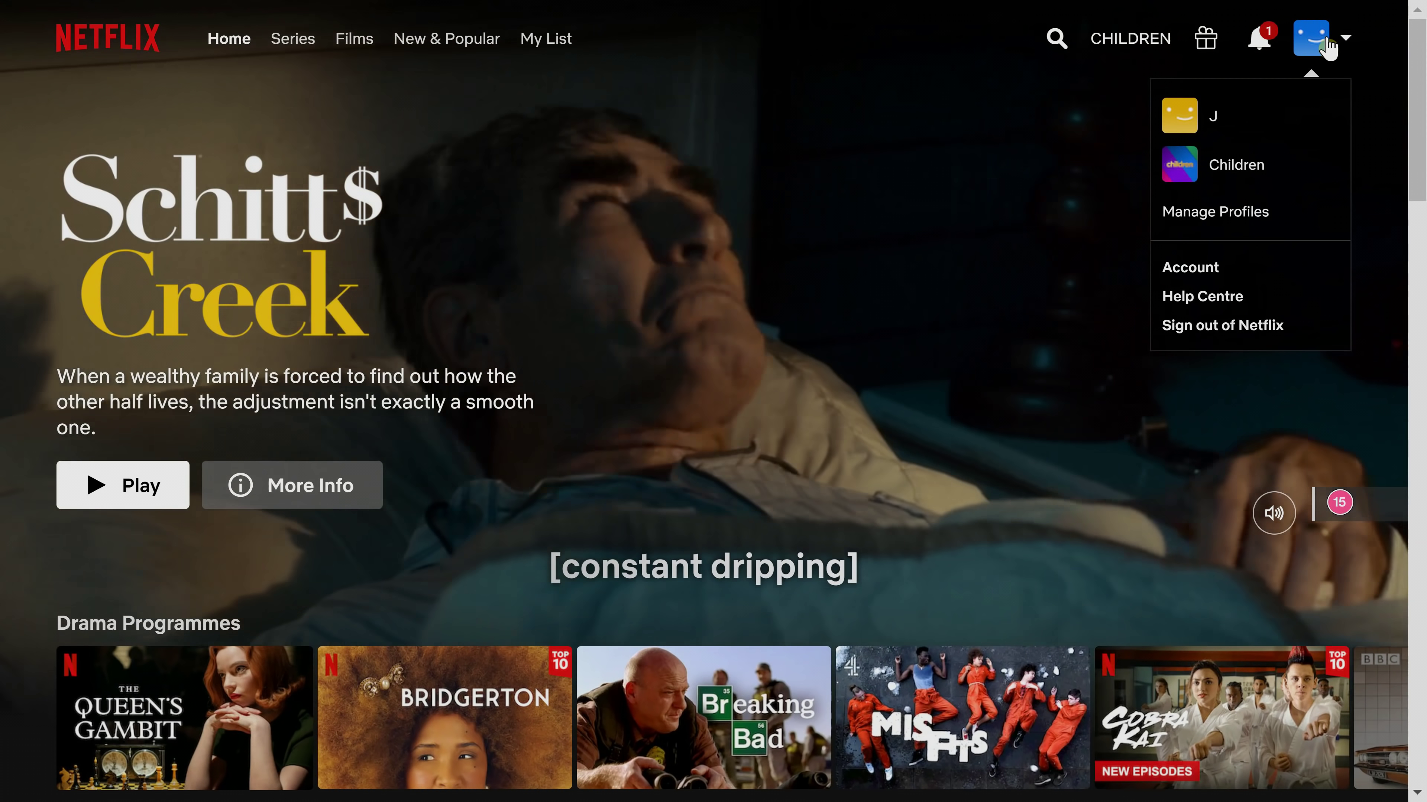
{"action": "left_click", "coordinate": [1204, 274]}
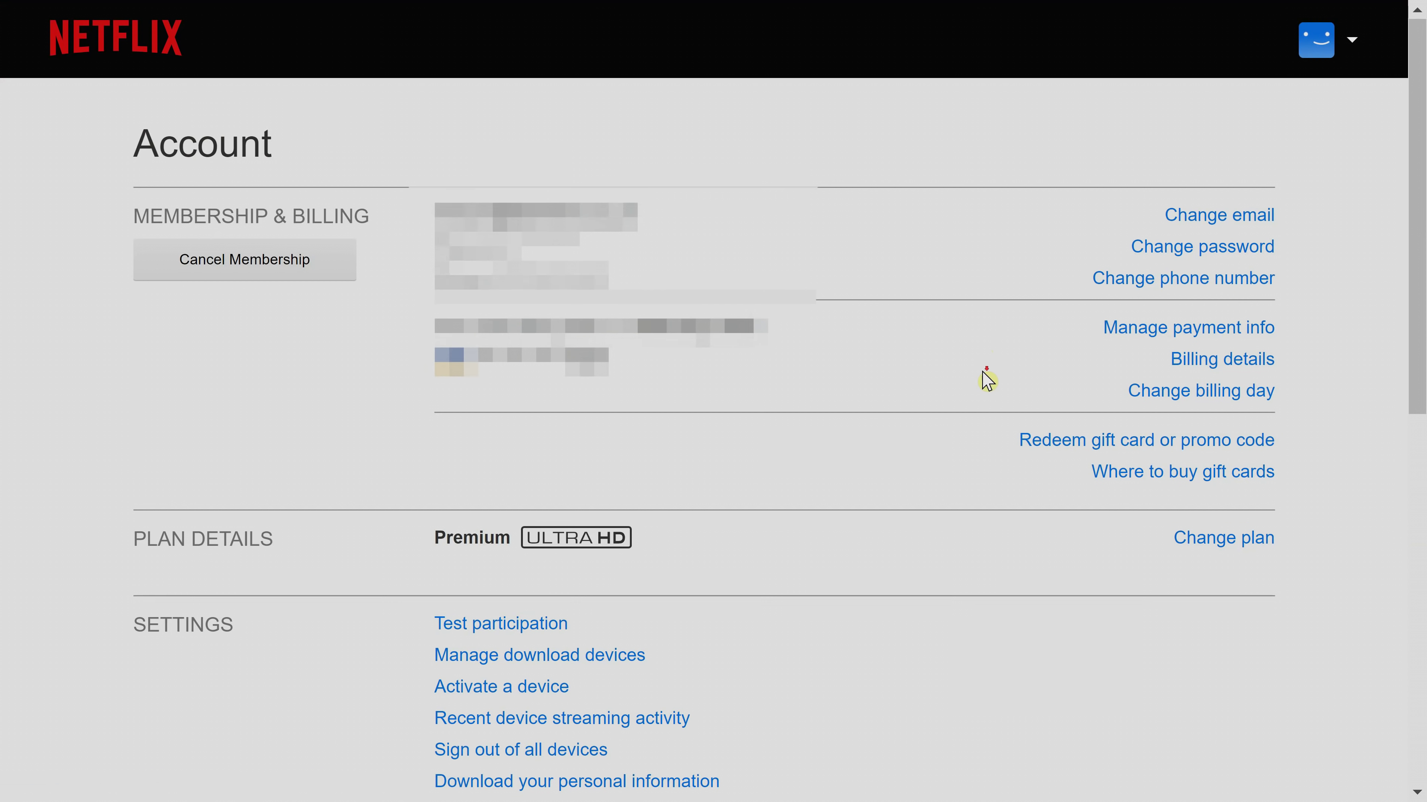
{"action": "scroll", "coordinate": [987, 378], "scroll_direction": "down", "scroll_amount": 8}
{"action": "scroll", "coordinate": [988, 381], "scroll_direction": "down", "scroll_amount": 1}
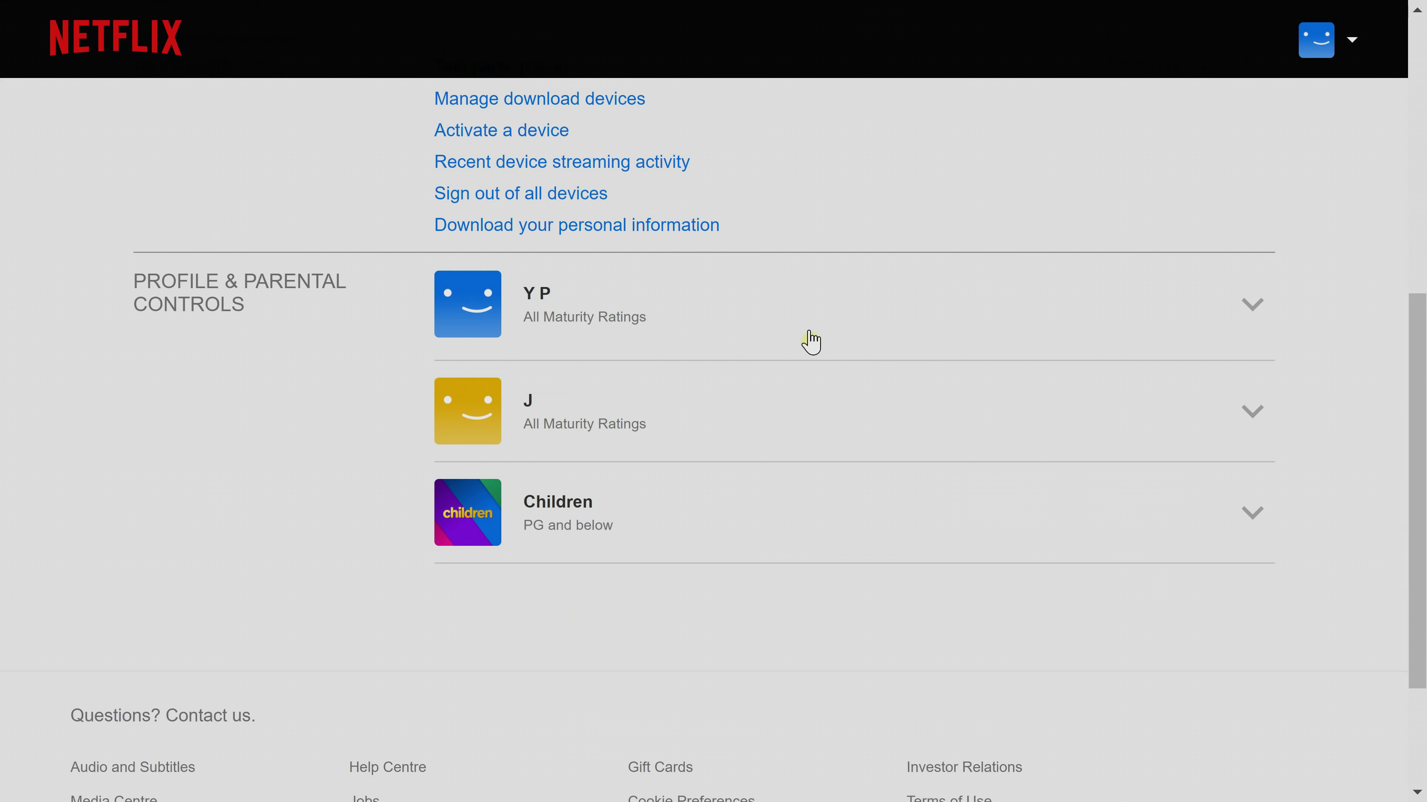
{"action": "left_click", "coordinate": [590, 308]}
{"action": "scroll", "coordinate": [720, 376], "scroll_direction": "down", "scroll_amount": 8}
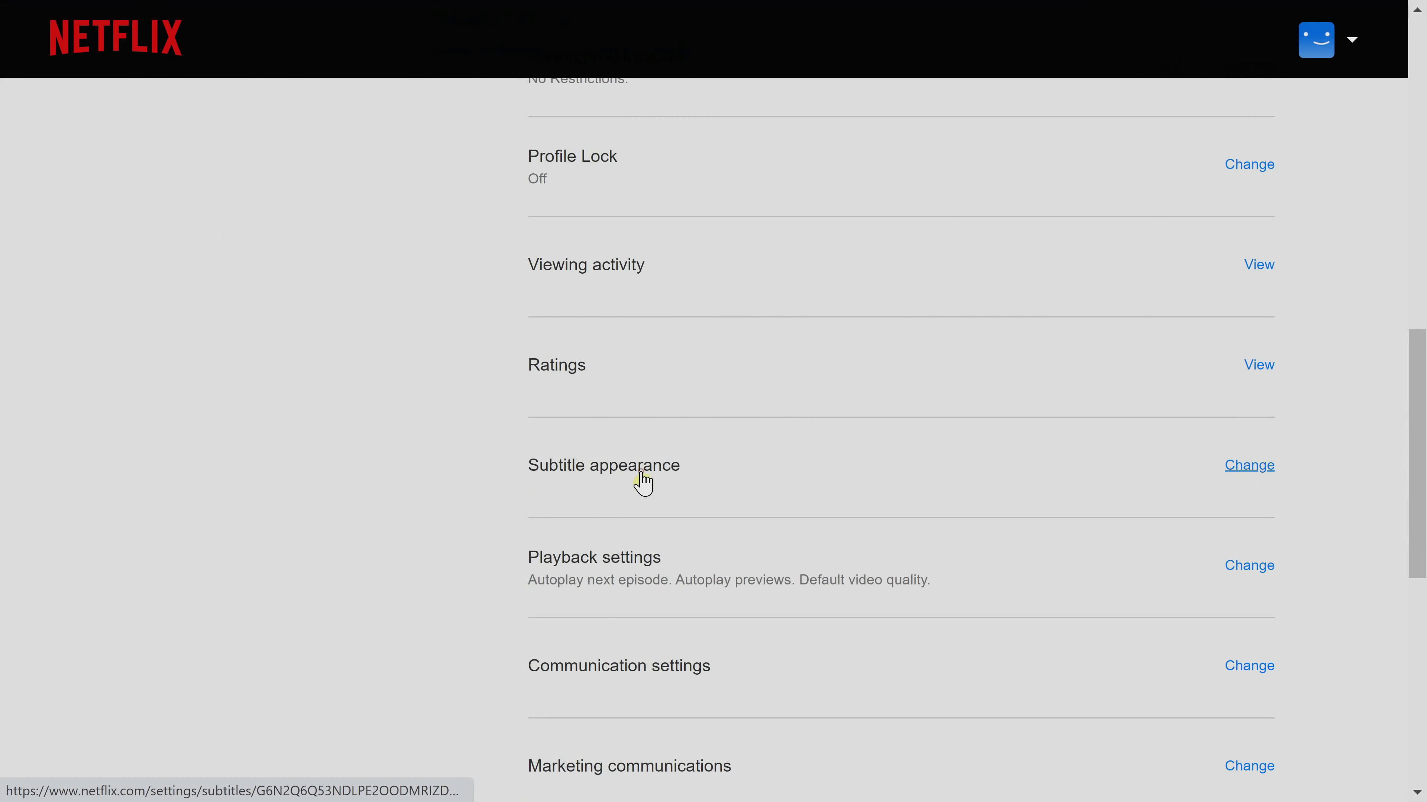
{"action": "left_click", "coordinate": [642, 482]}
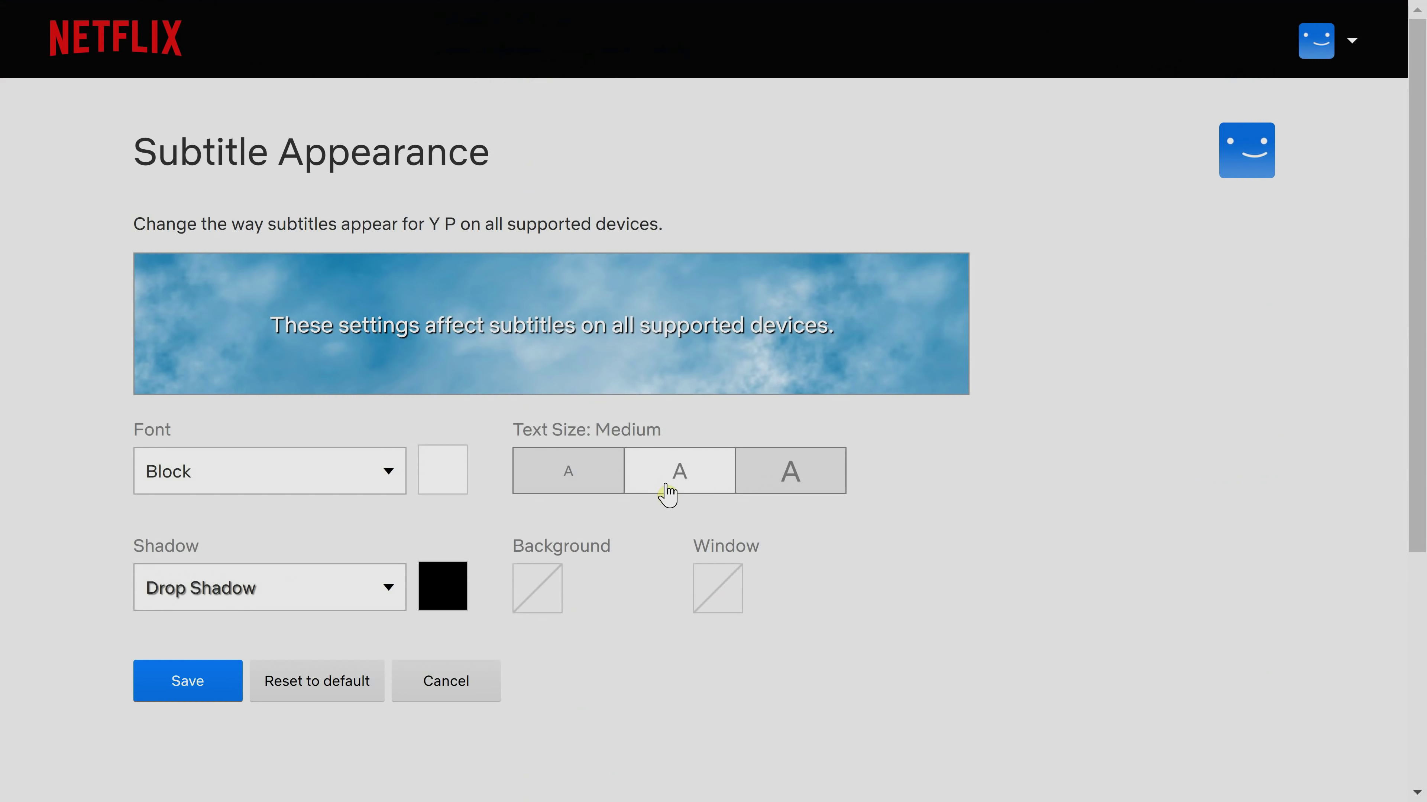
- Compare the Small and Medium subtitle text sizes and set the size to Small
{"action": "left_click", "coordinate": [567, 480]}
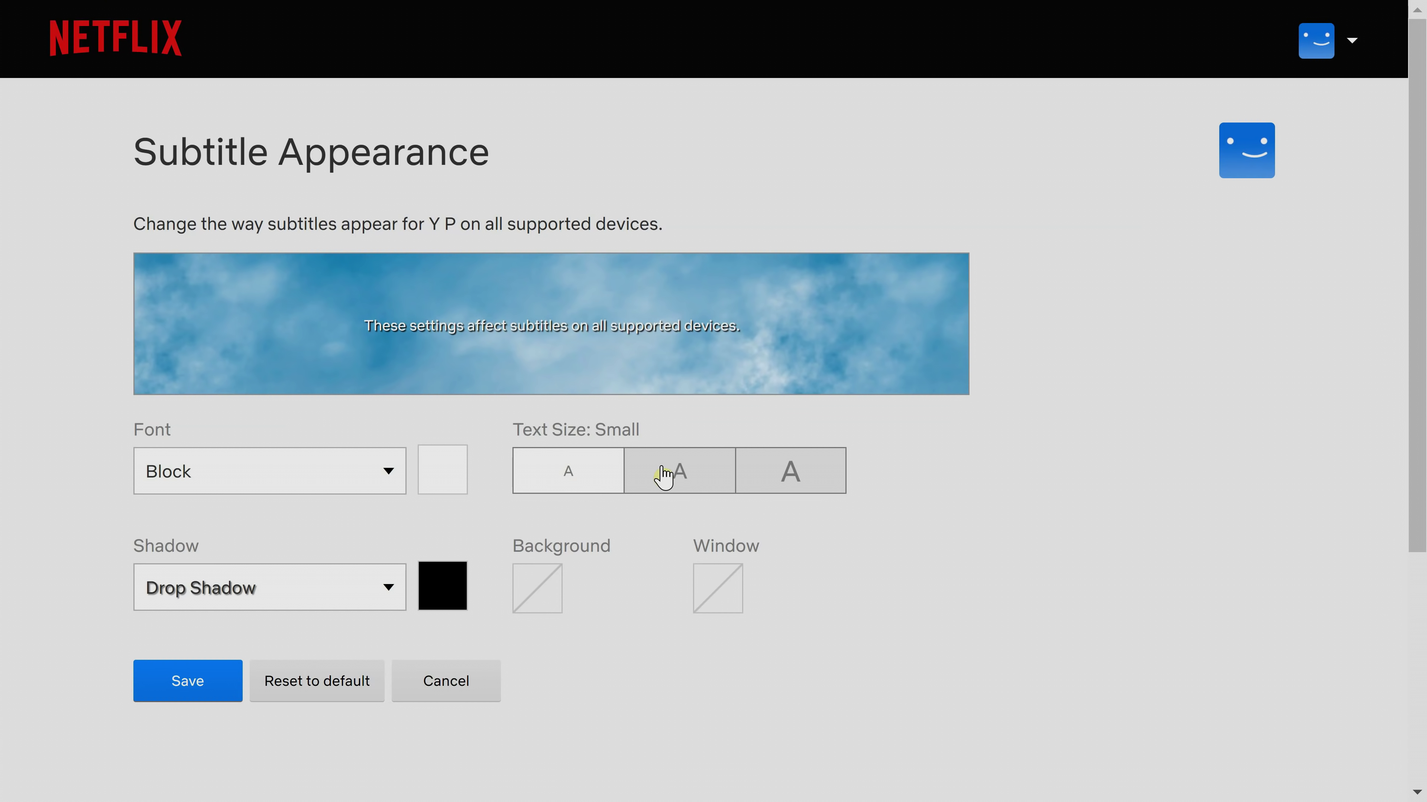
{"action": "left_click", "coordinate": [679, 476]}
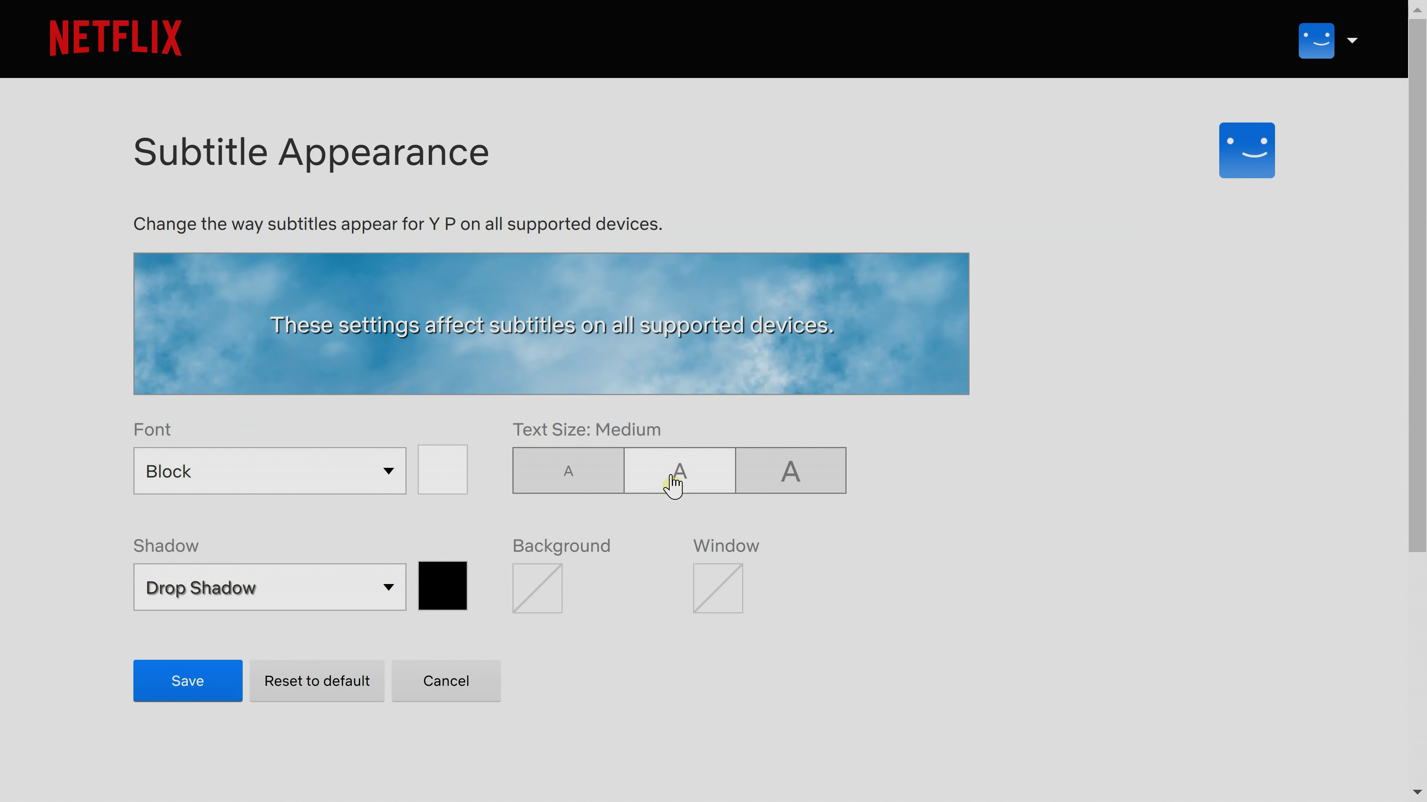
{"action": "left_click", "coordinate": [565, 485]}
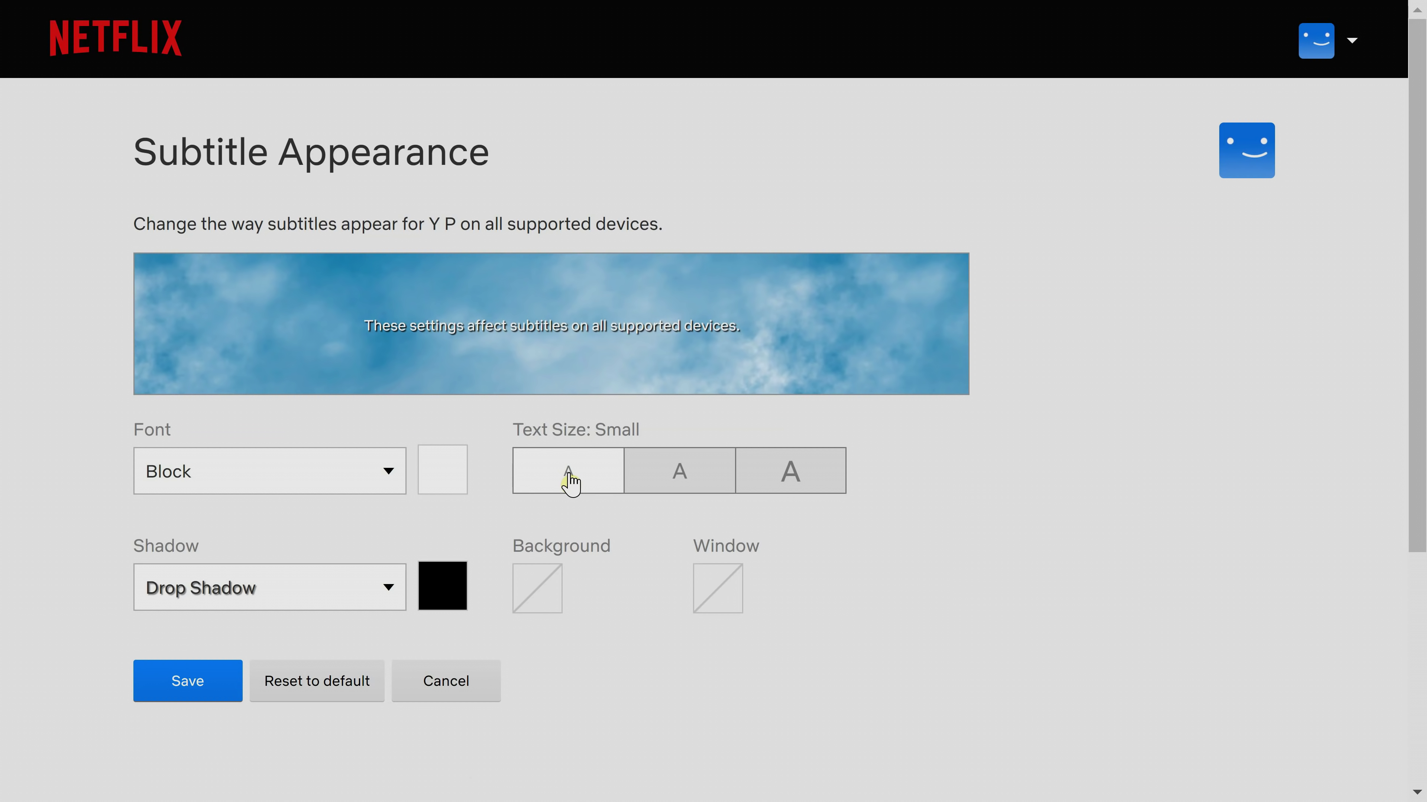
- Set the subtitle font colour to black and make it semi-transparent
{"action": "left_click", "coordinate": [447, 482]}
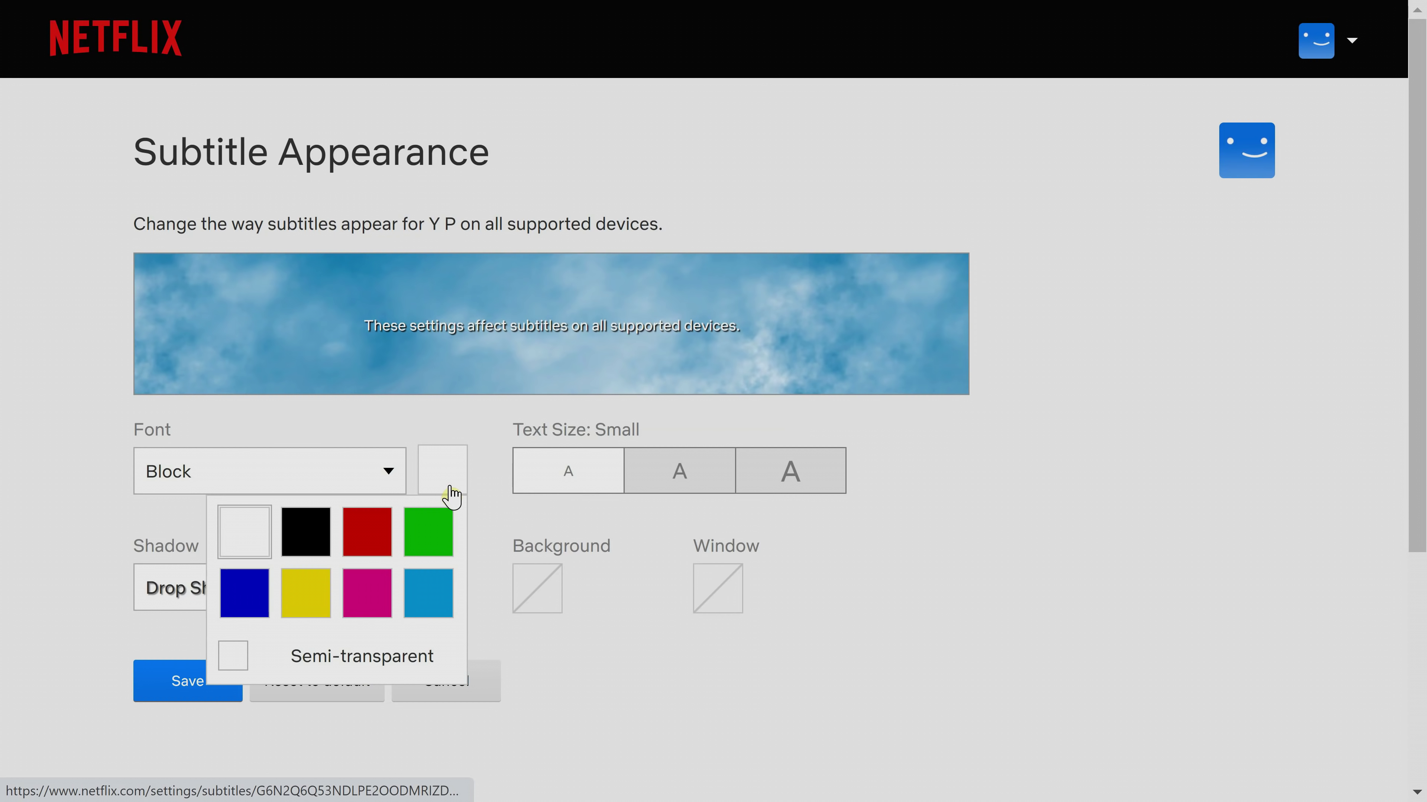
{"action": "left_click", "coordinate": [311, 543]}
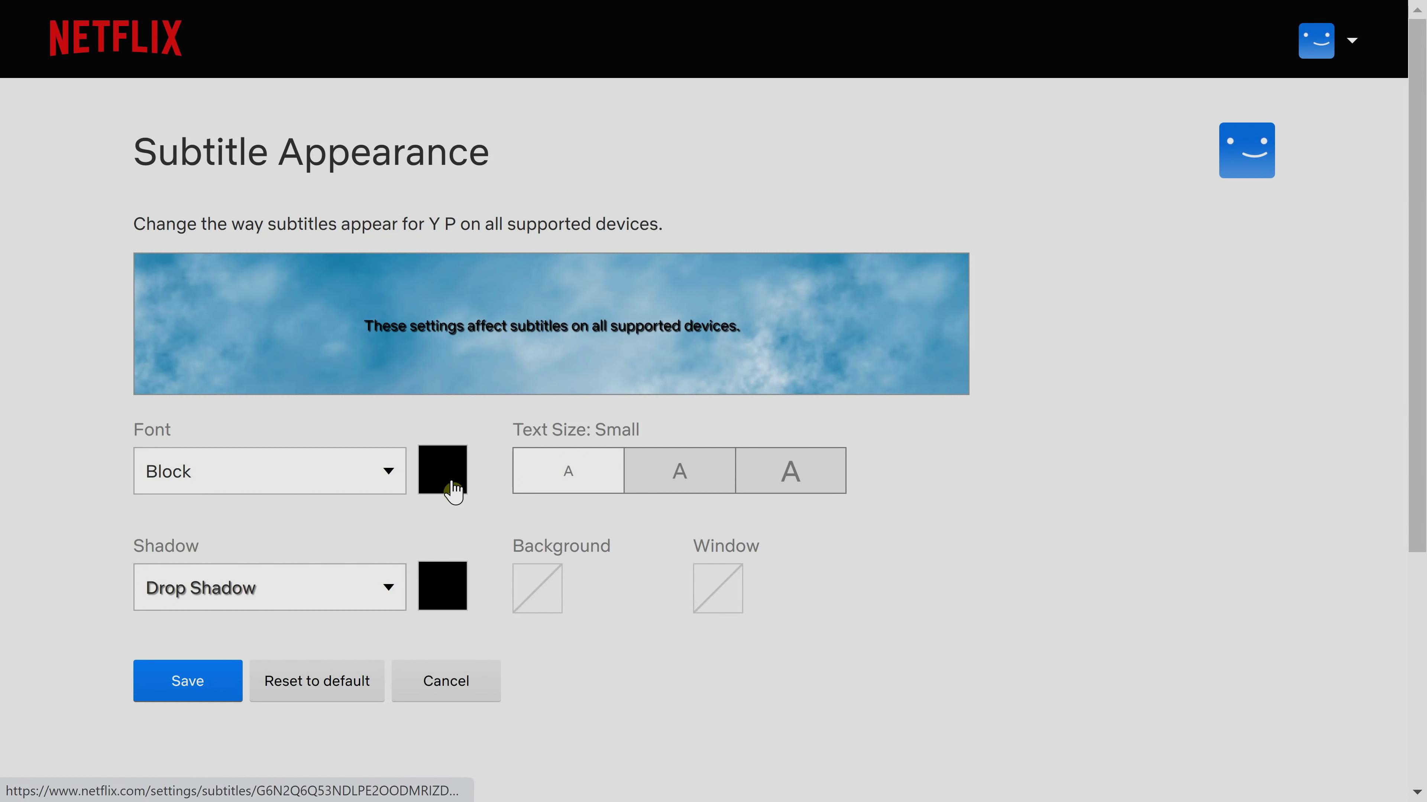
{"action": "left_click", "coordinate": [453, 488]}
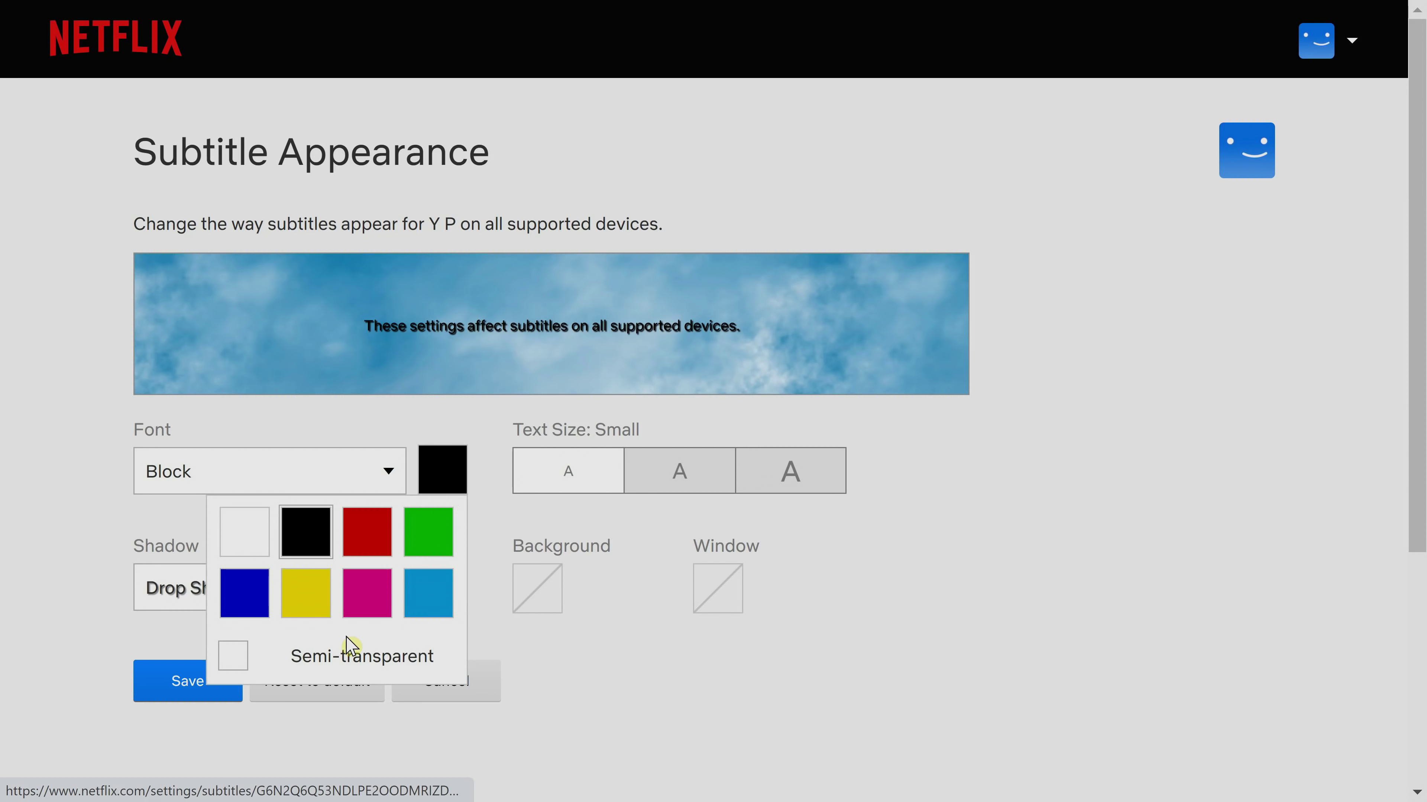
{"action": "left_click", "coordinate": [245, 655]}
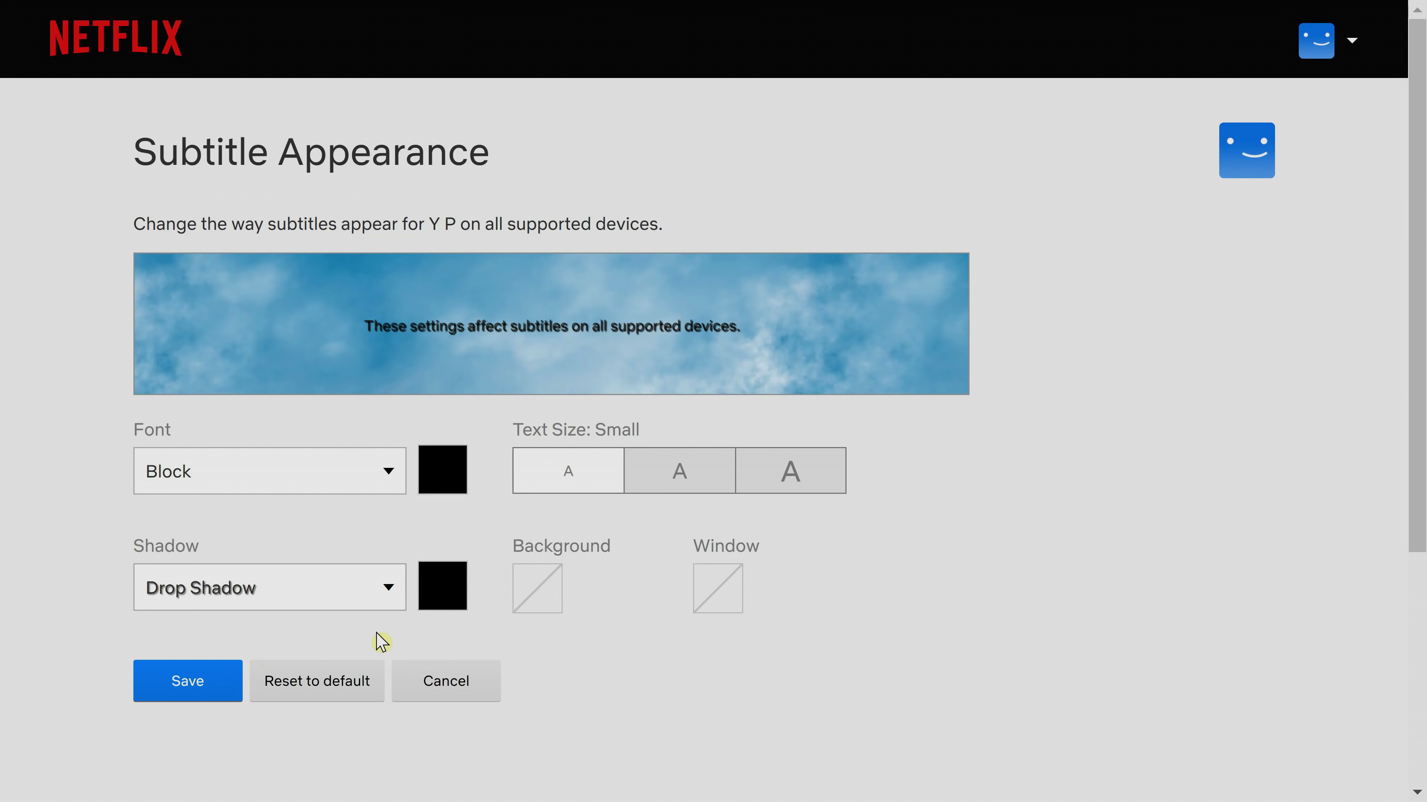
- Try the Console, Typewriter and Small Caps fonts for the subtitles and return to Block
{"action": "left_click", "coordinate": [359, 493]}
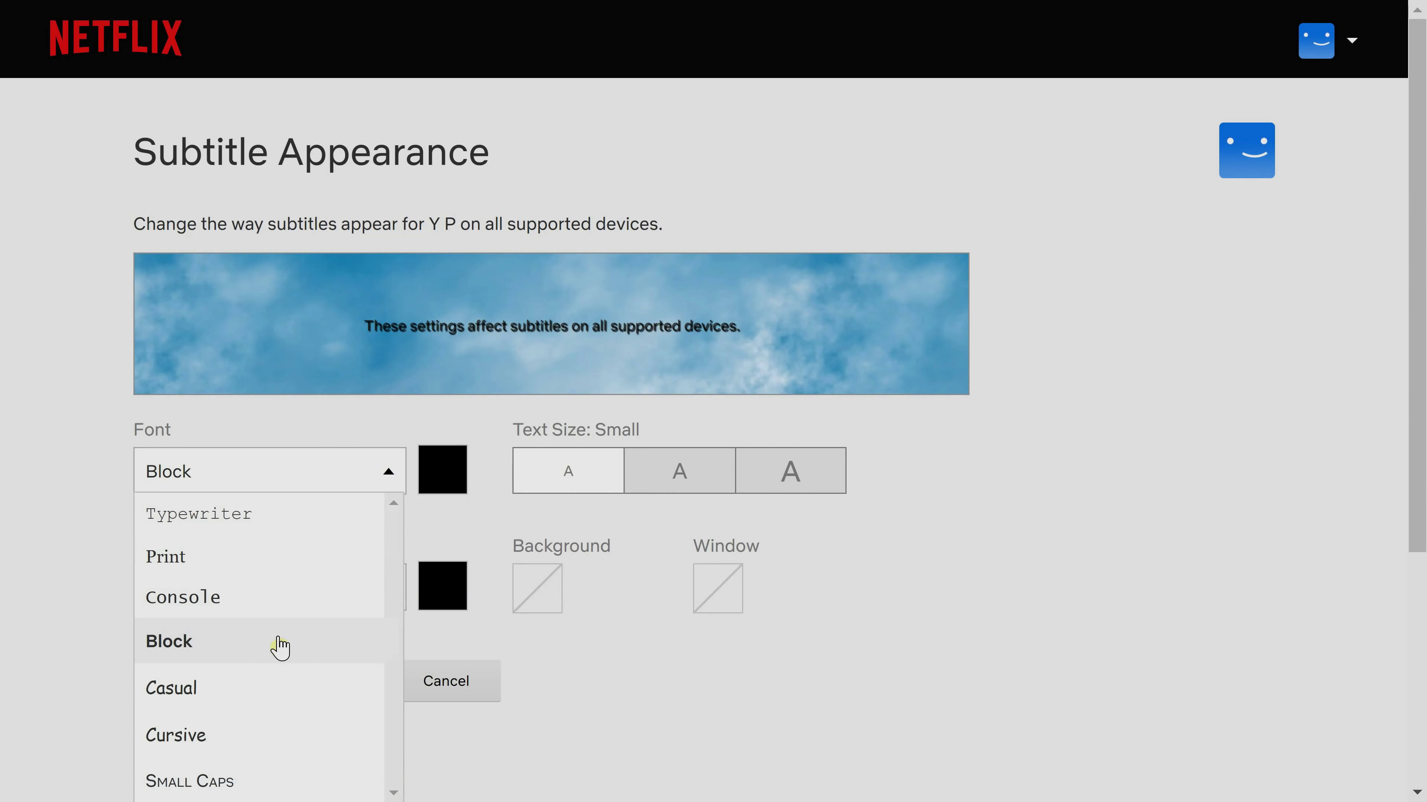
{"action": "left_click", "coordinate": [245, 598]}
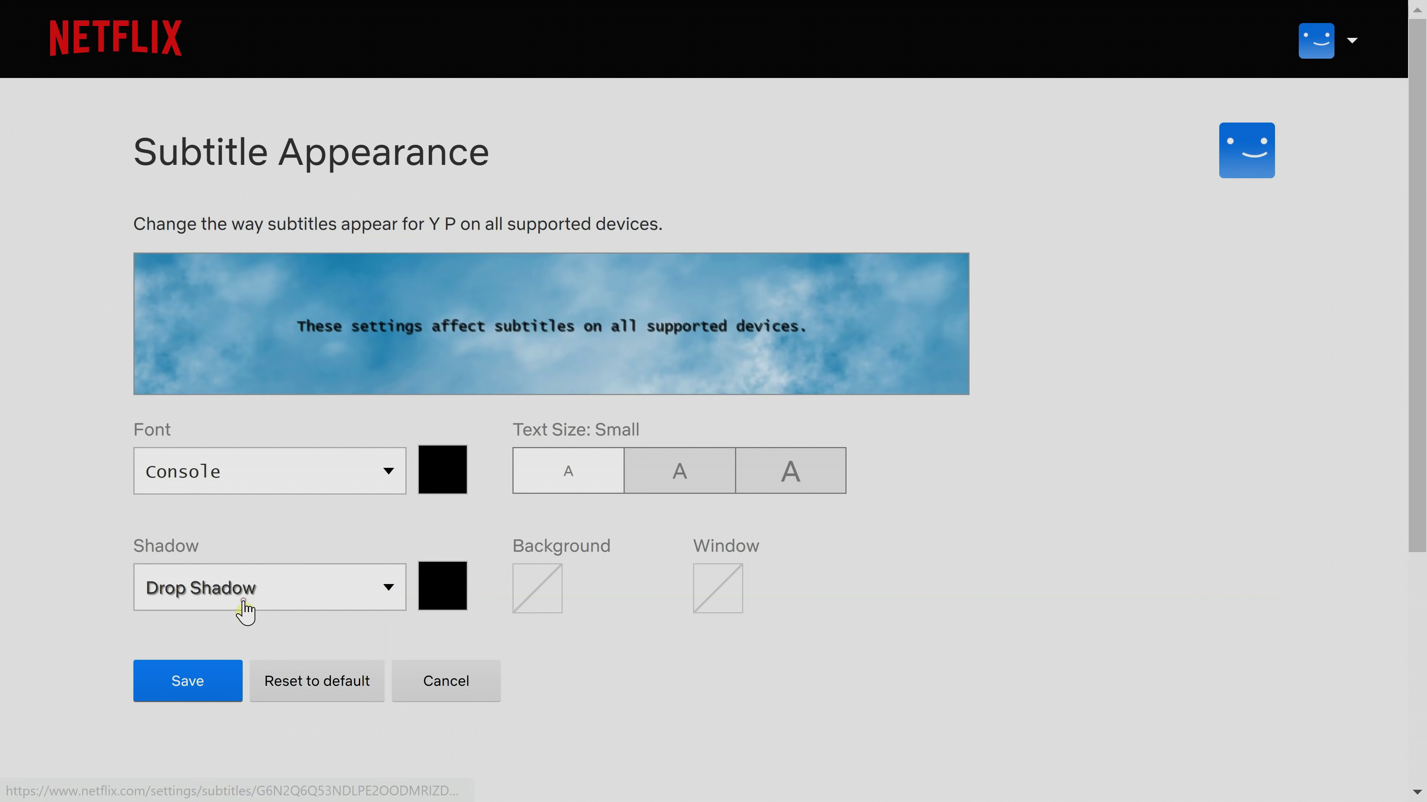
{"action": "left_click", "coordinate": [295, 483]}
{"action": "left_click", "coordinate": [214, 526]}
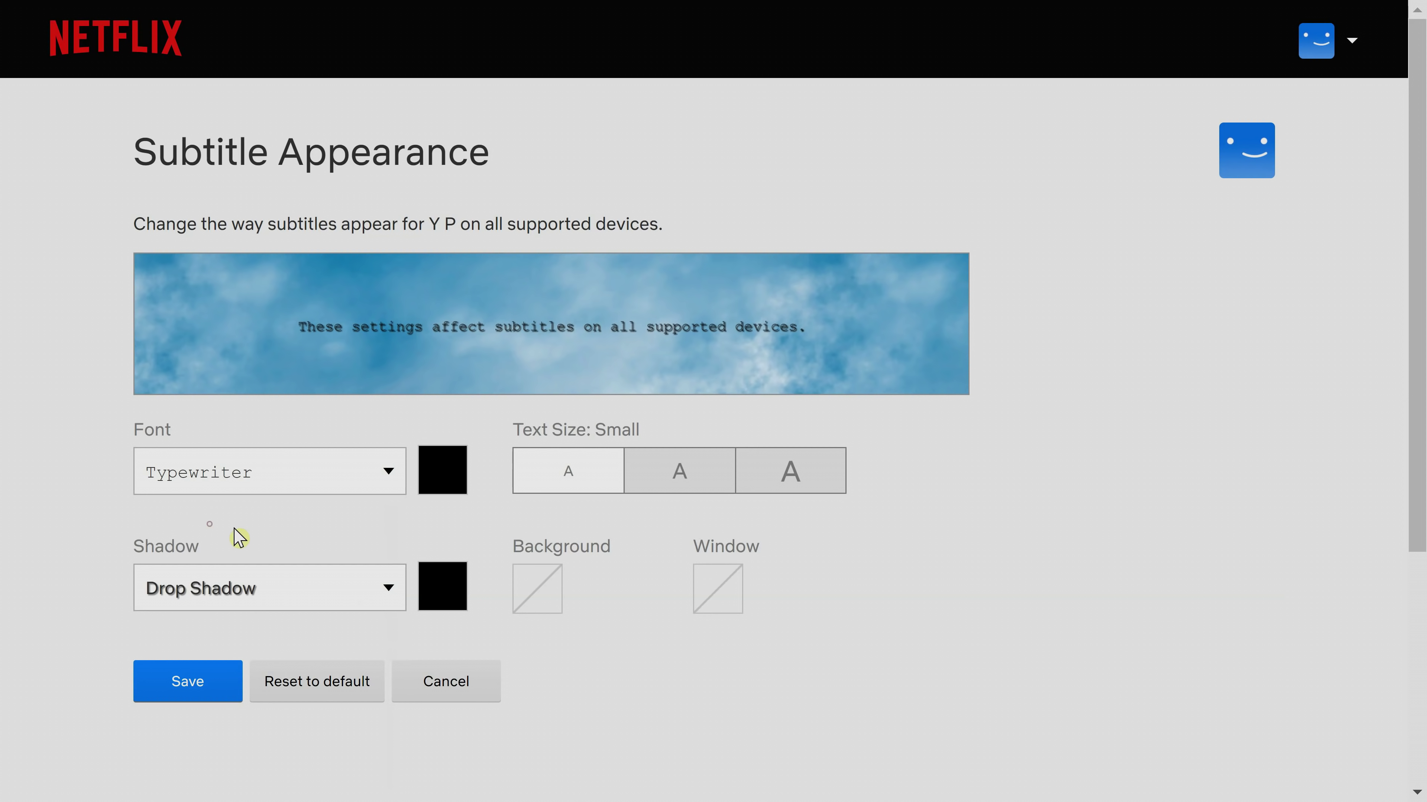
{"action": "left_click", "coordinate": [307, 485]}
{"action": "scroll", "coordinate": [322, 557], "scroll_direction": "down", "scroll_amount": 2}
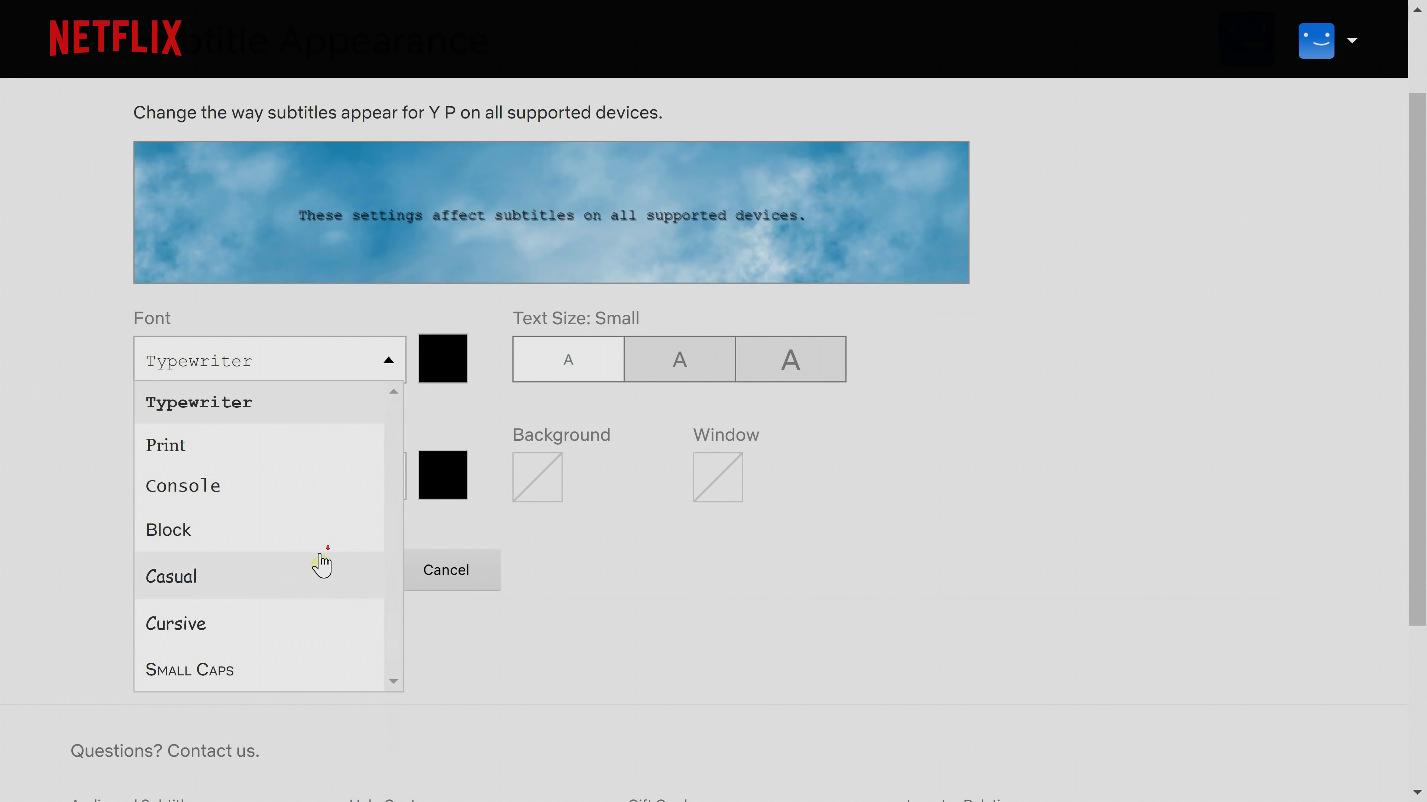
{"action": "left_click", "coordinate": [233, 669]}
{"action": "left_click", "coordinate": [306, 373]}
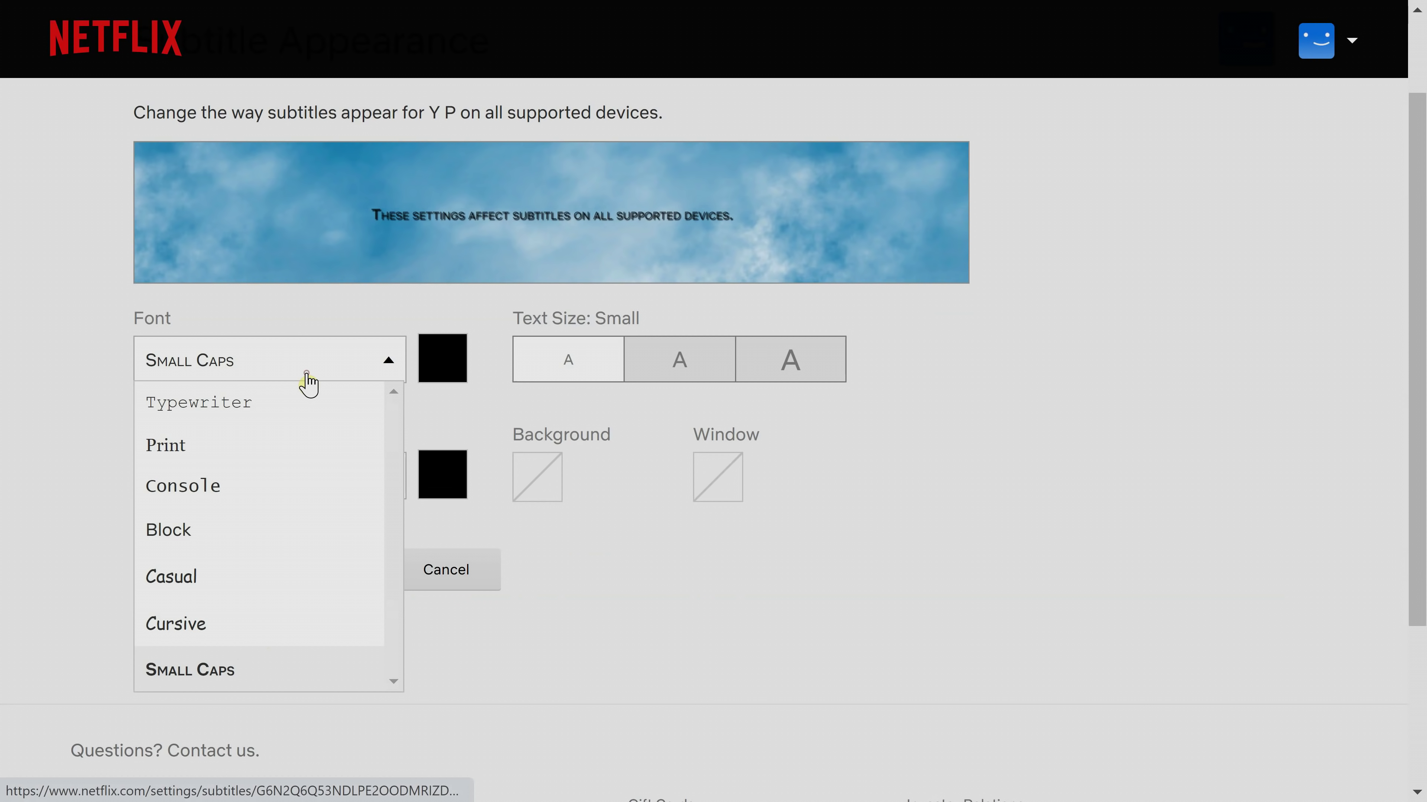
{"action": "left_click", "coordinate": [248, 537]}
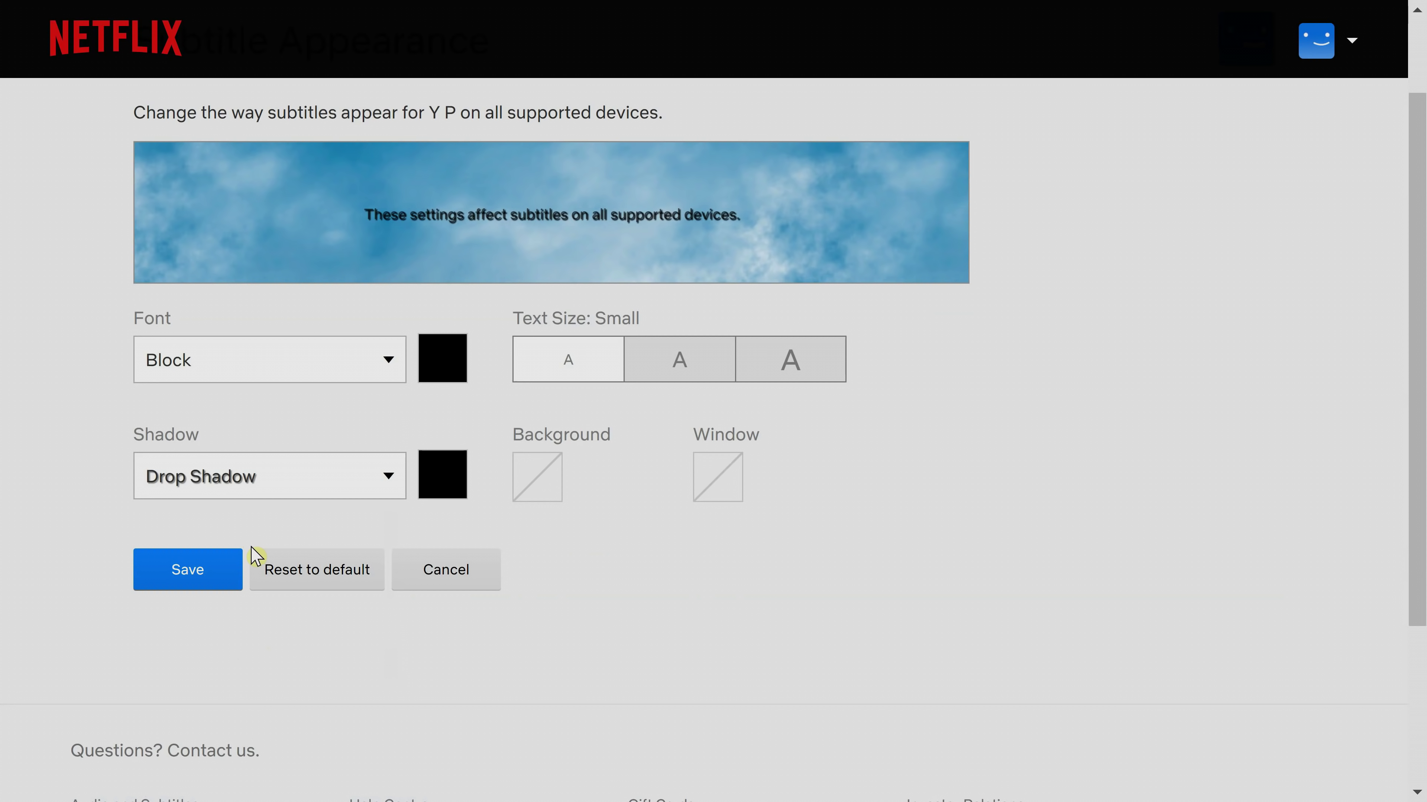
- Preview the Small Caps subtitle font once more and restore the Block font
{"action": "left_click", "coordinate": [288, 381]}
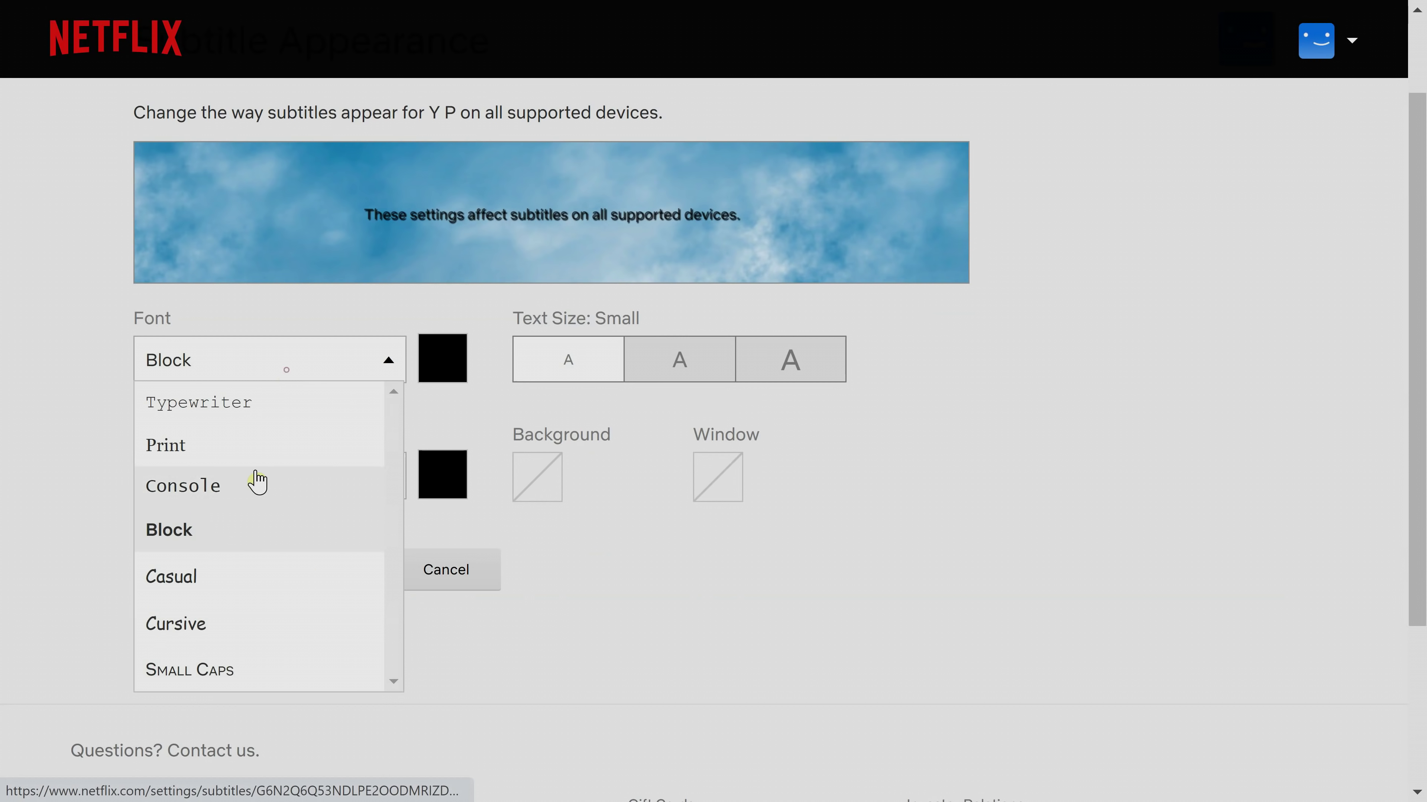
{"action": "left_click", "coordinate": [234, 675]}
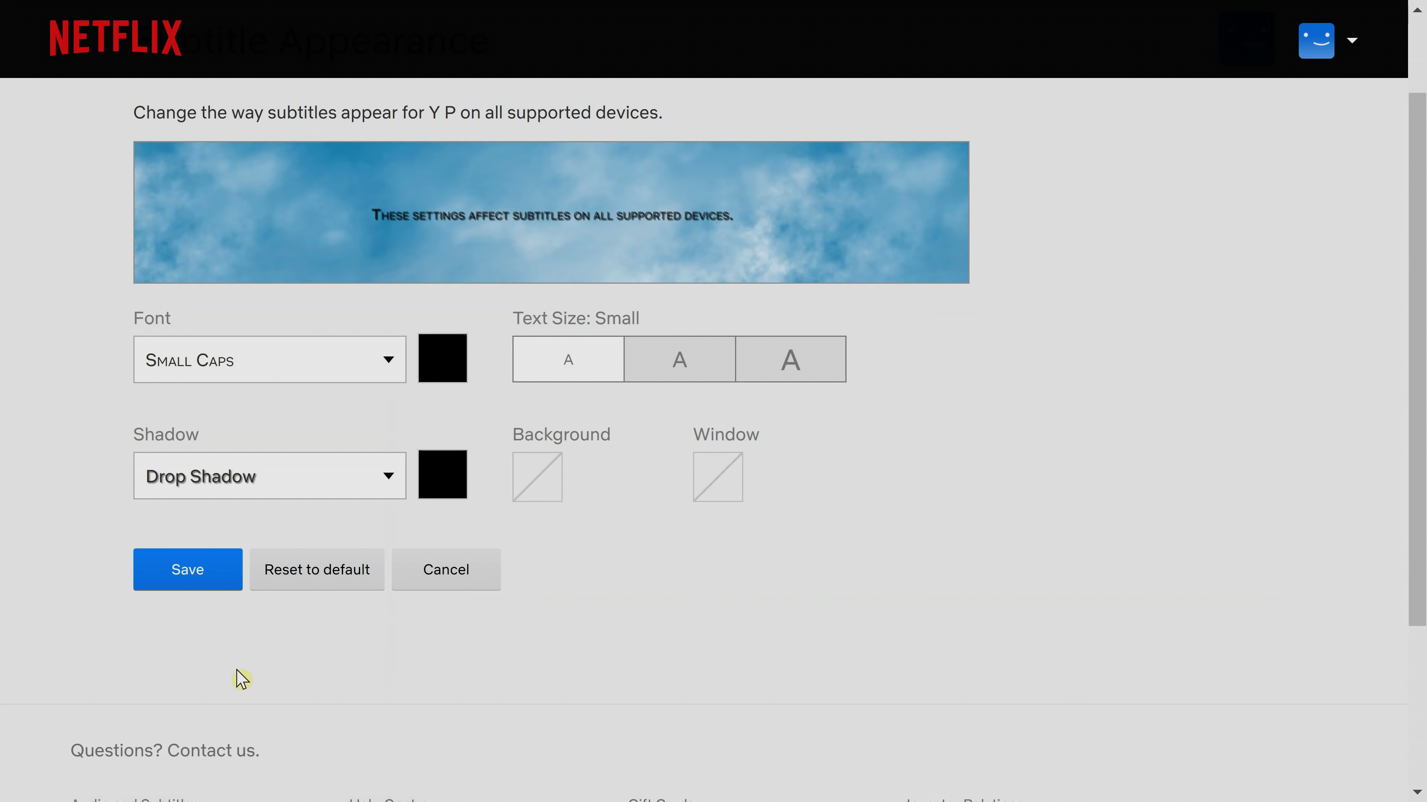
{"action": "left_click", "coordinate": [296, 365]}
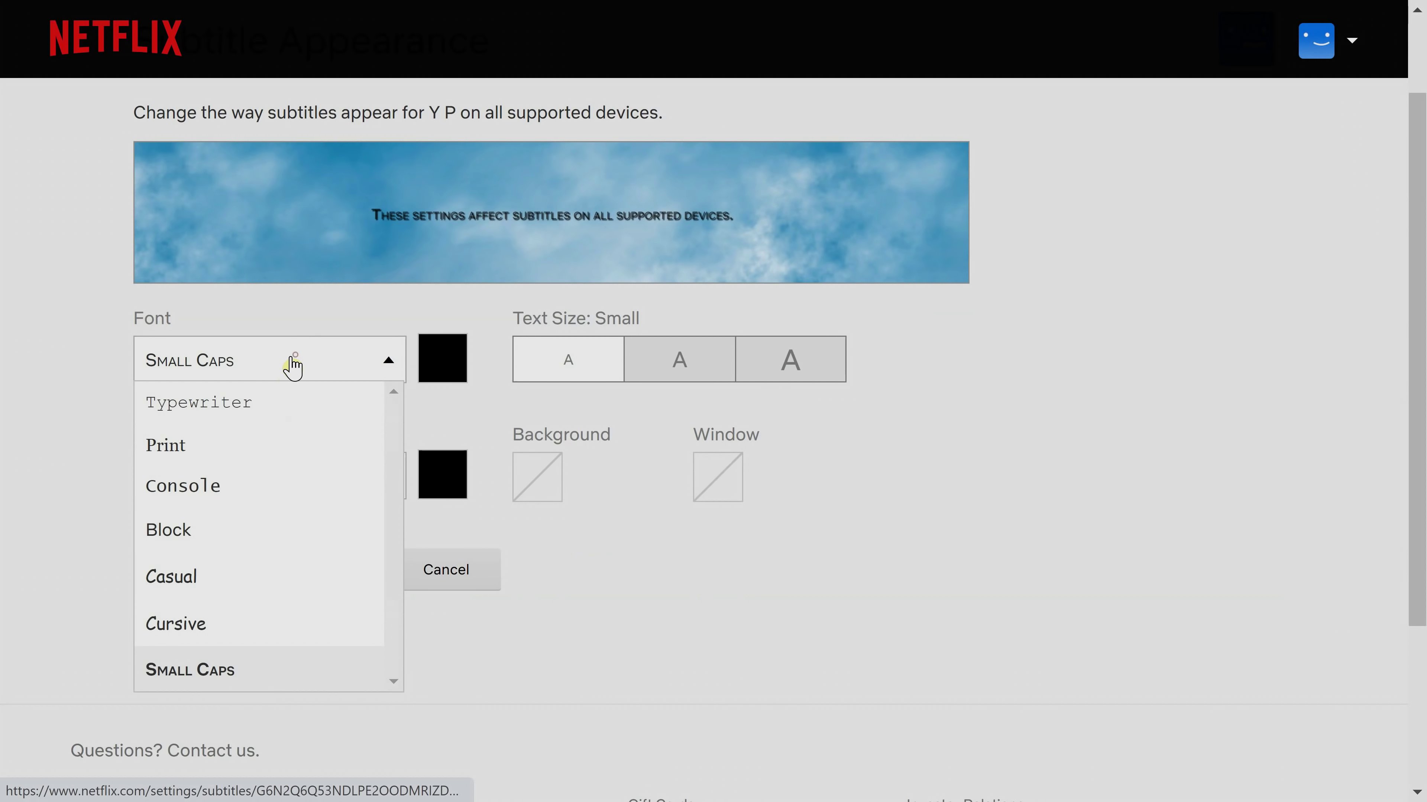
{"action": "left_click", "coordinate": [201, 548]}
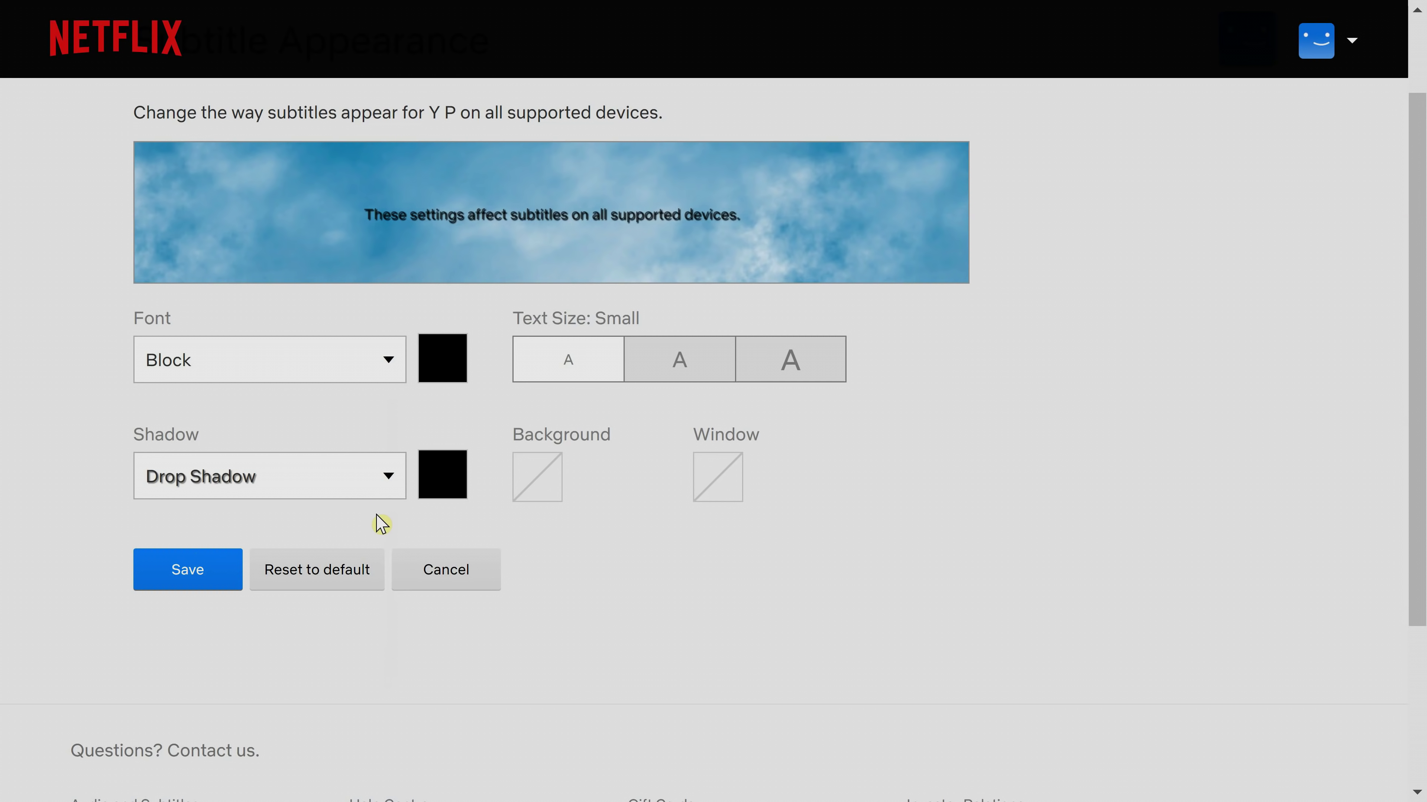
- Try the subtitles with the shadow set to None and restore Drop Shadow
{"action": "left_click", "coordinate": [383, 495]}
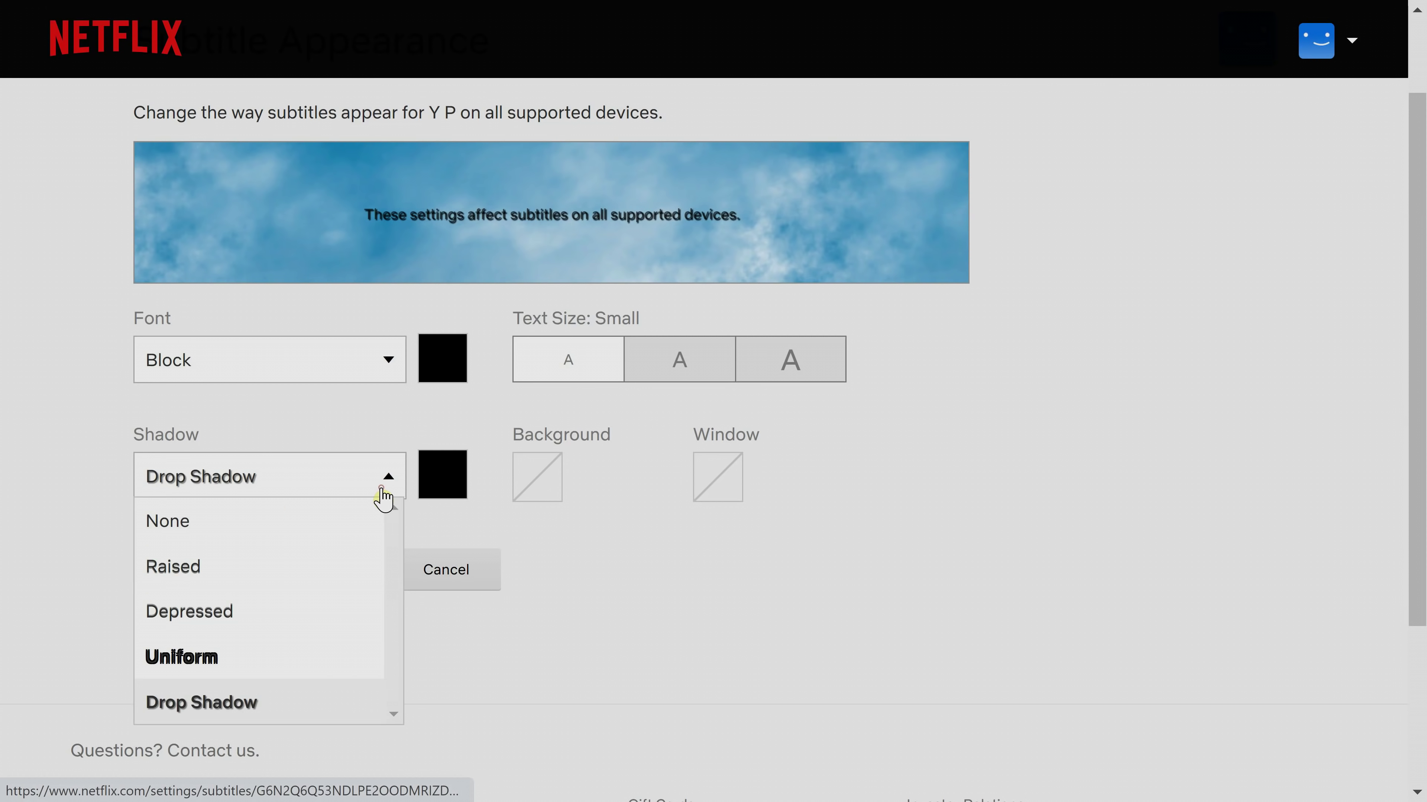
{"action": "left_click", "coordinate": [303, 523]}
{"action": "left_click", "coordinate": [352, 488]}
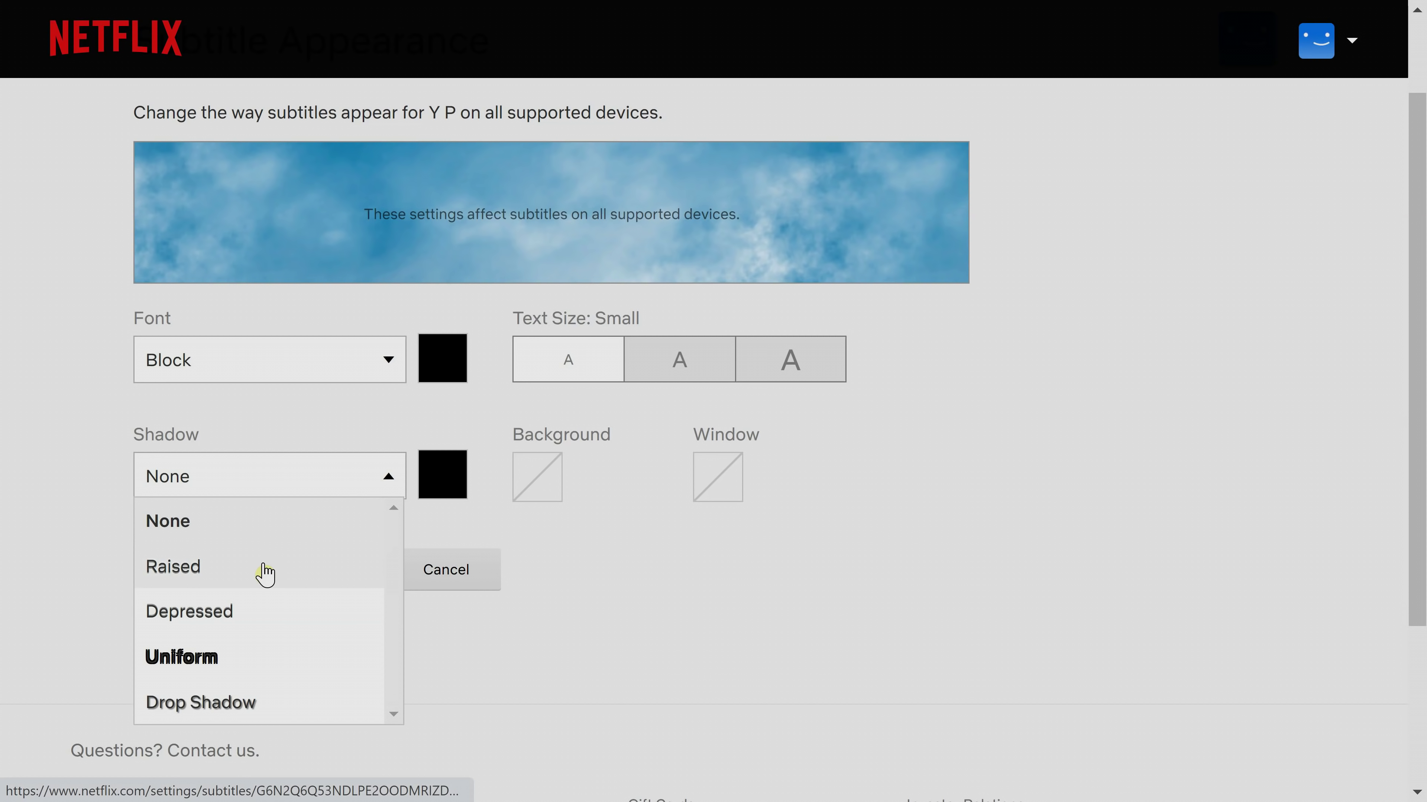
{"action": "left_click", "coordinate": [231, 698]}
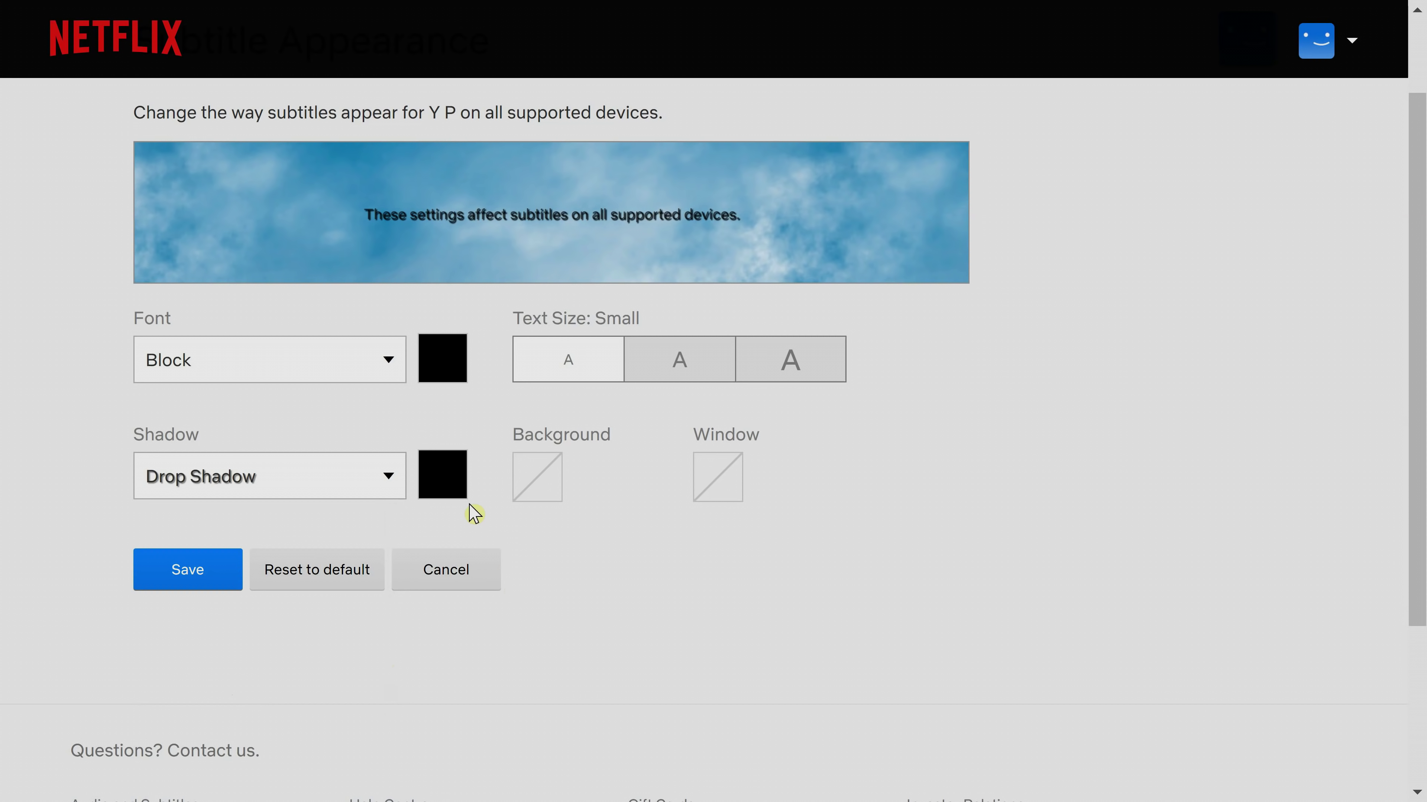
- Set the subtitle shadow colour to white
{"action": "left_click", "coordinate": [456, 494]}
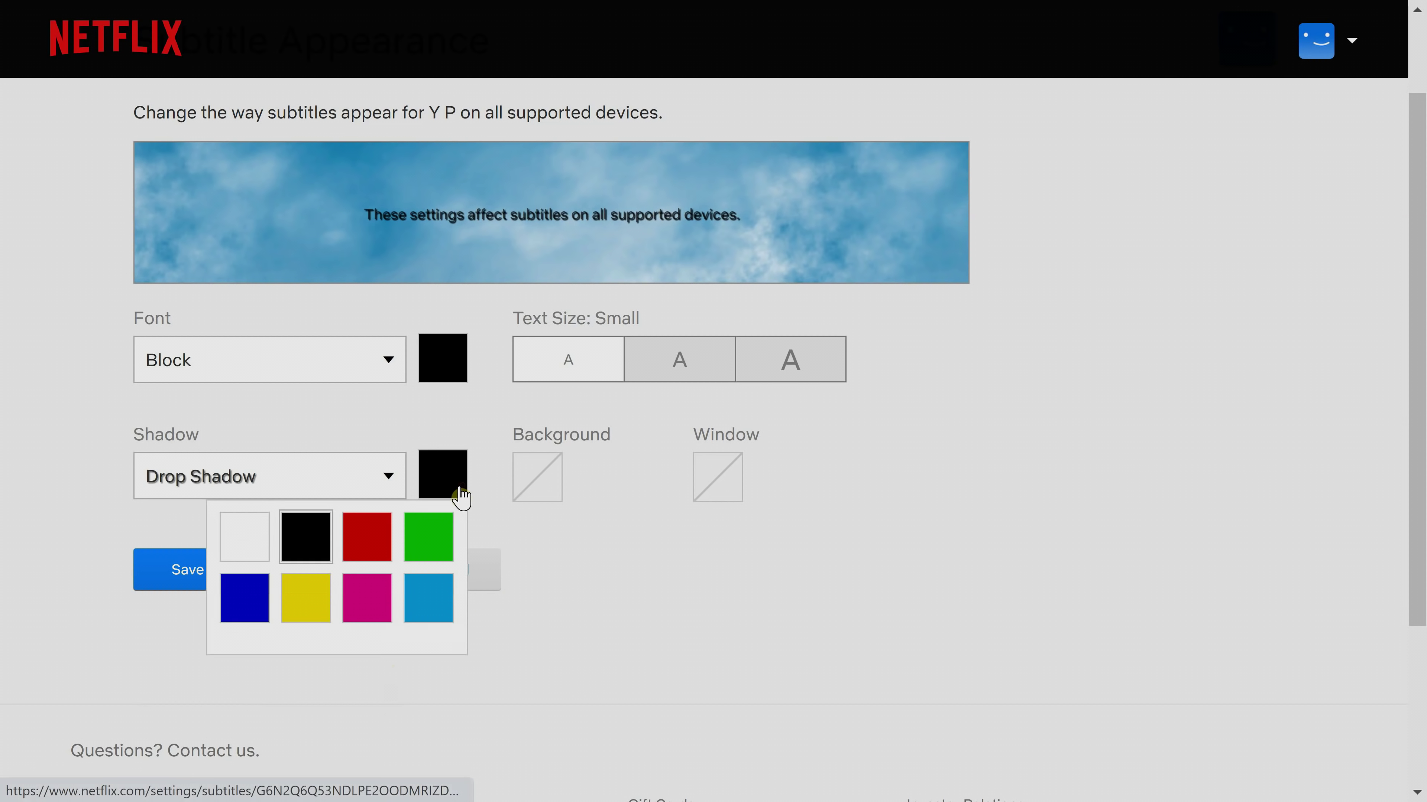
{"action": "left_click", "coordinate": [255, 556]}
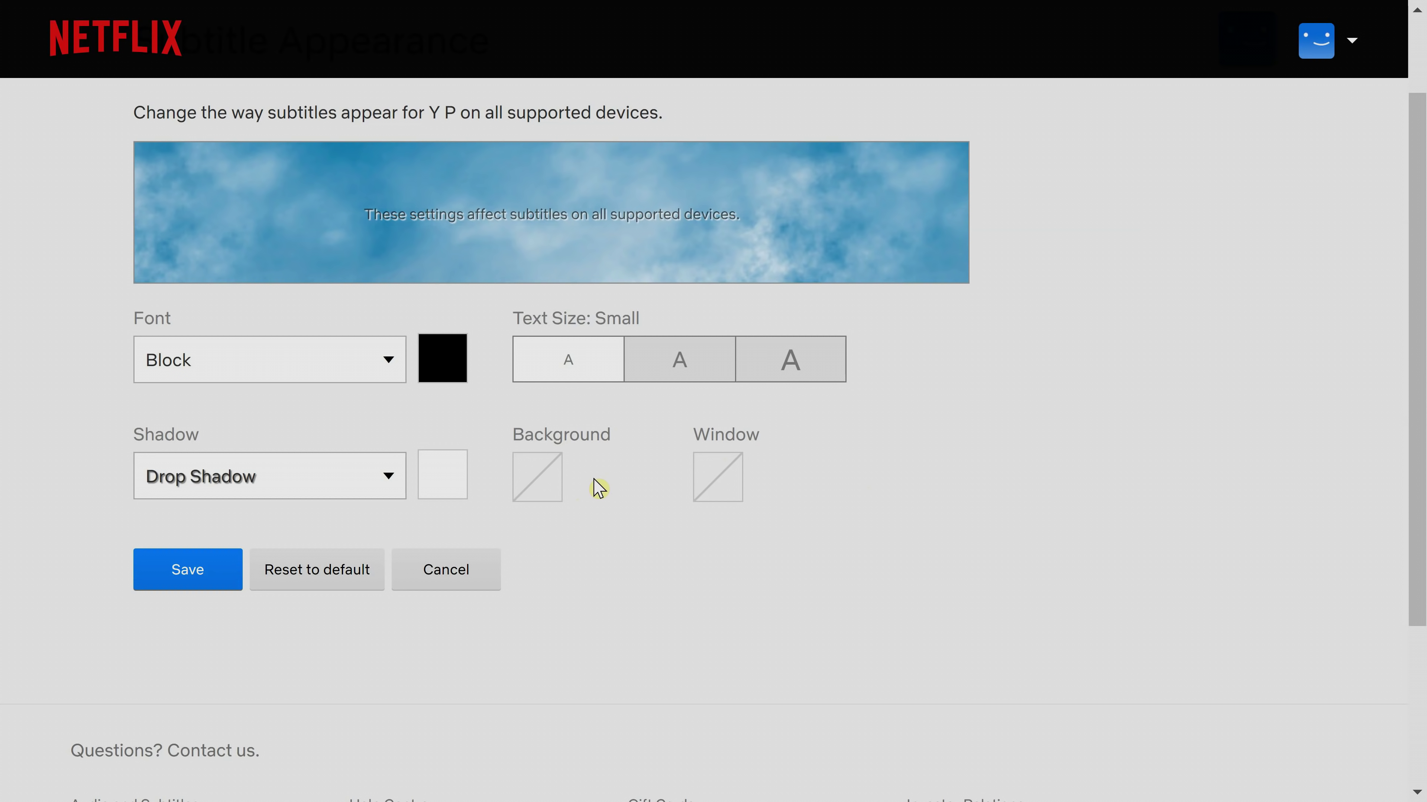
- Try a red subtitle background and set the background back to None
{"action": "left_click", "coordinate": [525, 495]}
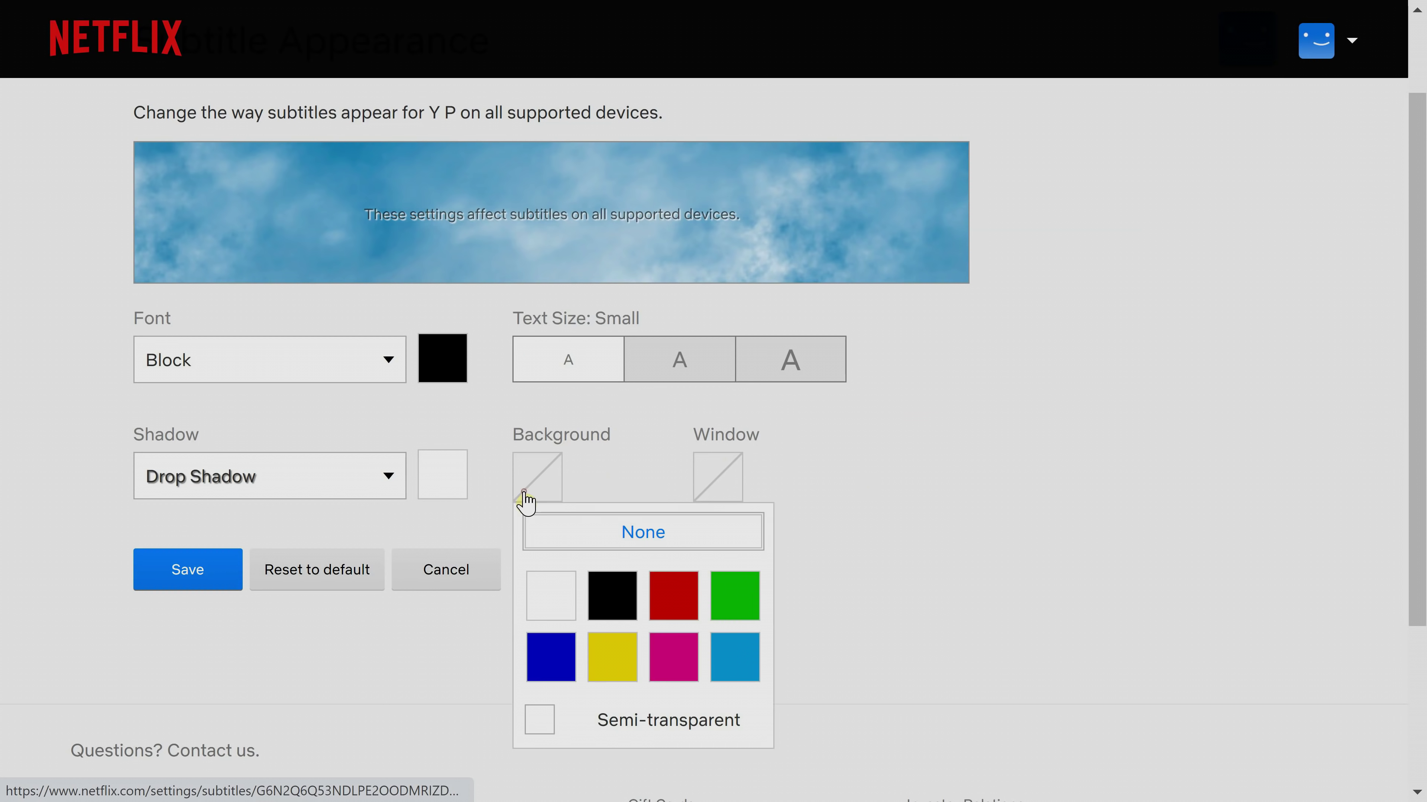
{"action": "left_click", "coordinate": [667, 602]}
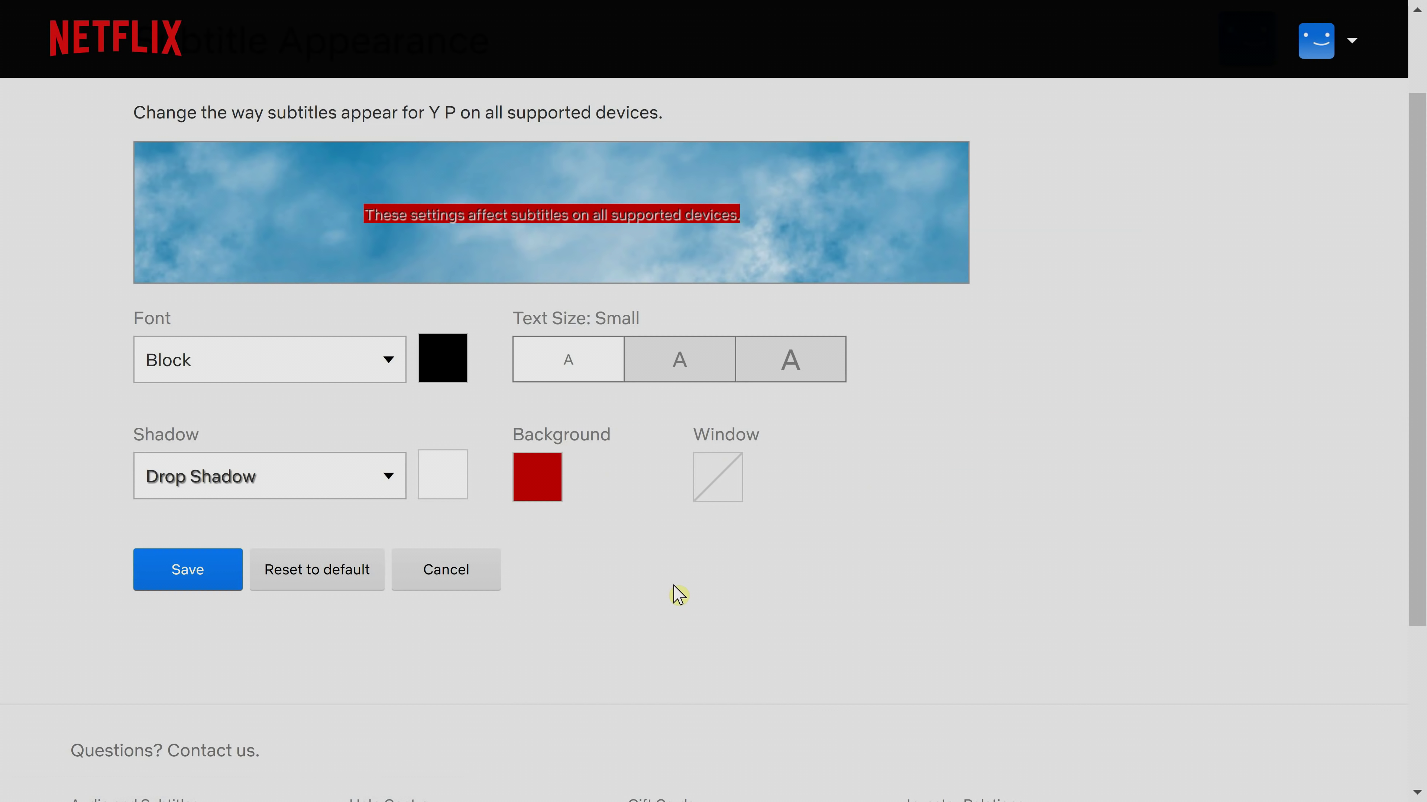
{"action": "left_click", "coordinate": [550, 487]}
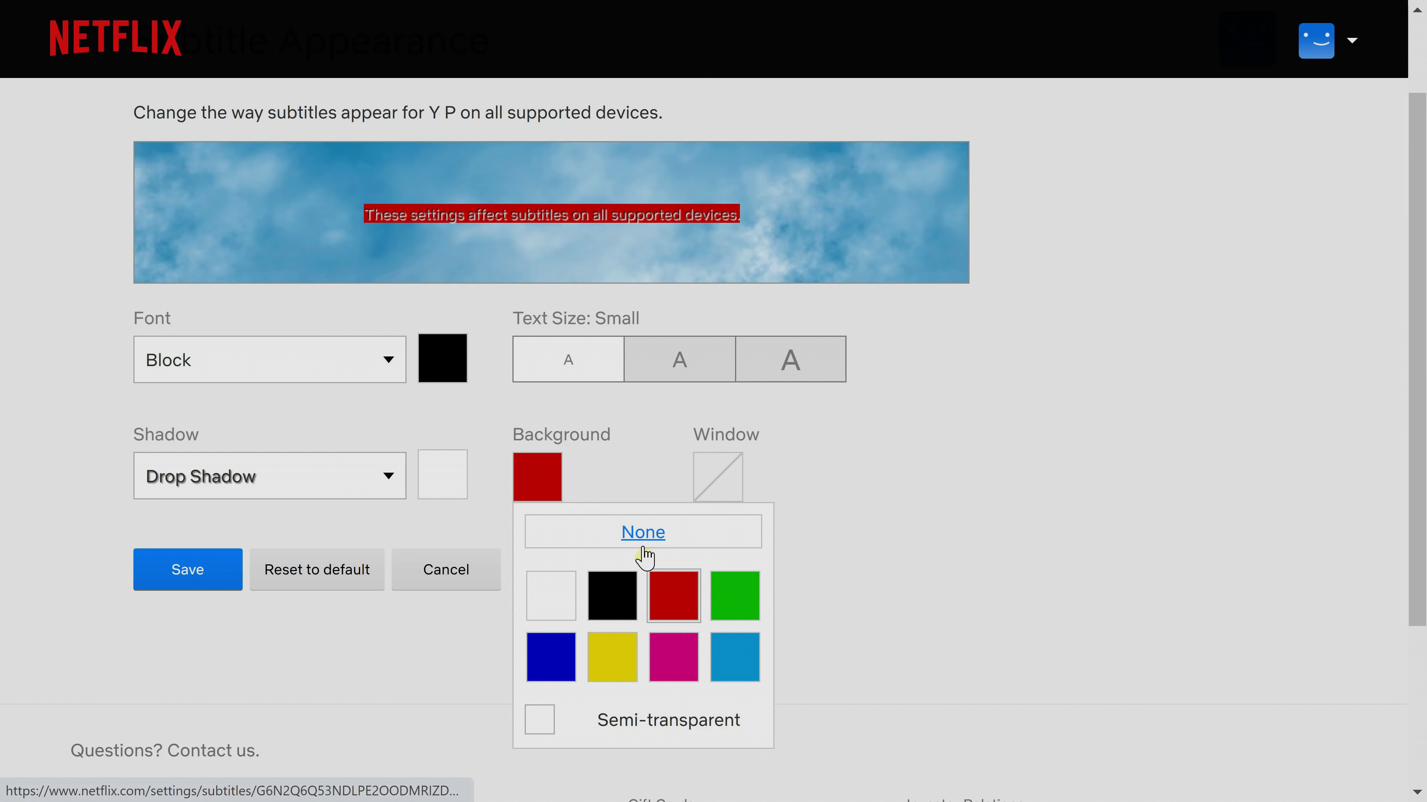
{"action": "left_click", "coordinate": [643, 534]}
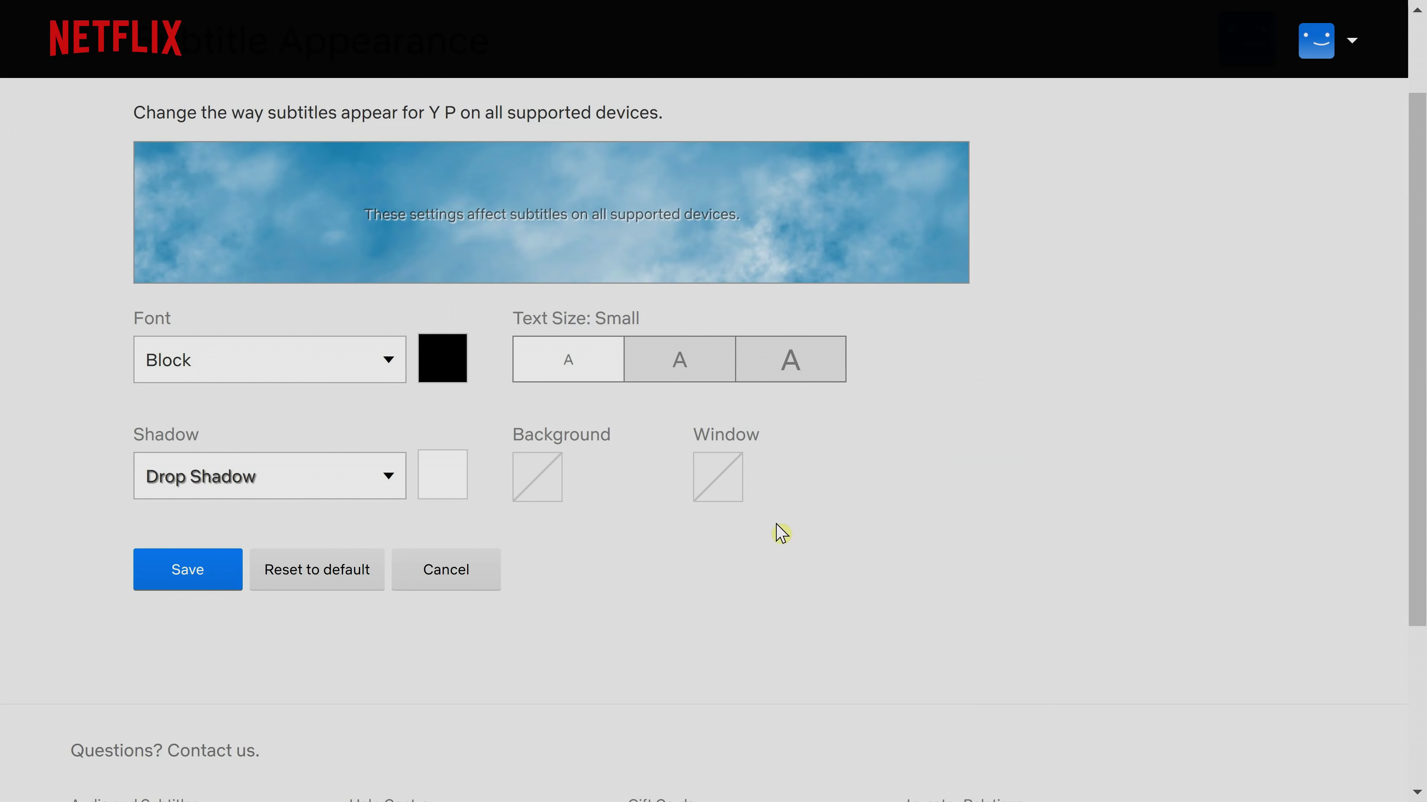
- Save the subtitle appearance settings
{"action": "left_click", "coordinate": [186, 586]}
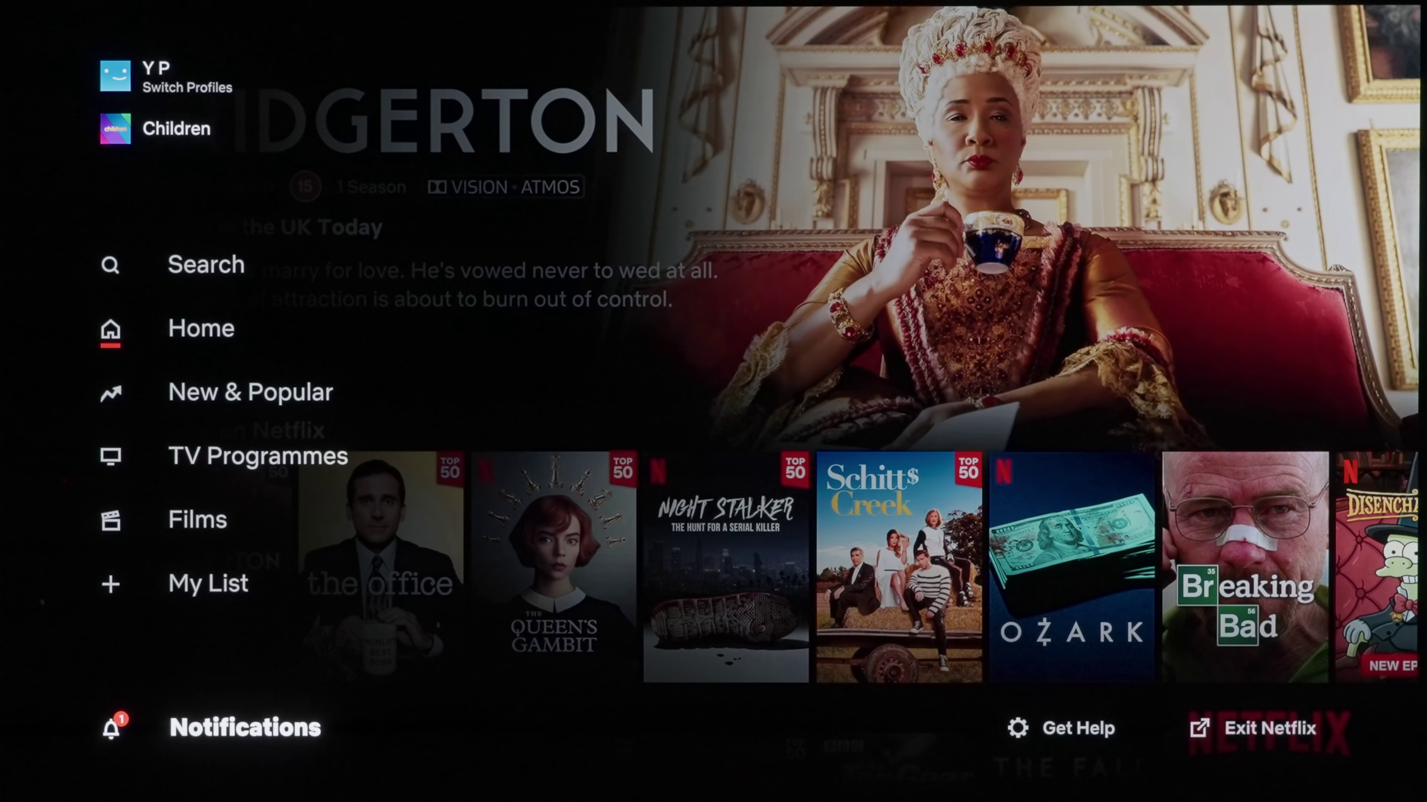
- Switch to the Netflix TV app, open Get Help and choose the Reload Netflix option
{"action": "key", "text": "Right"}
{"action": "key", "text": "Return"}
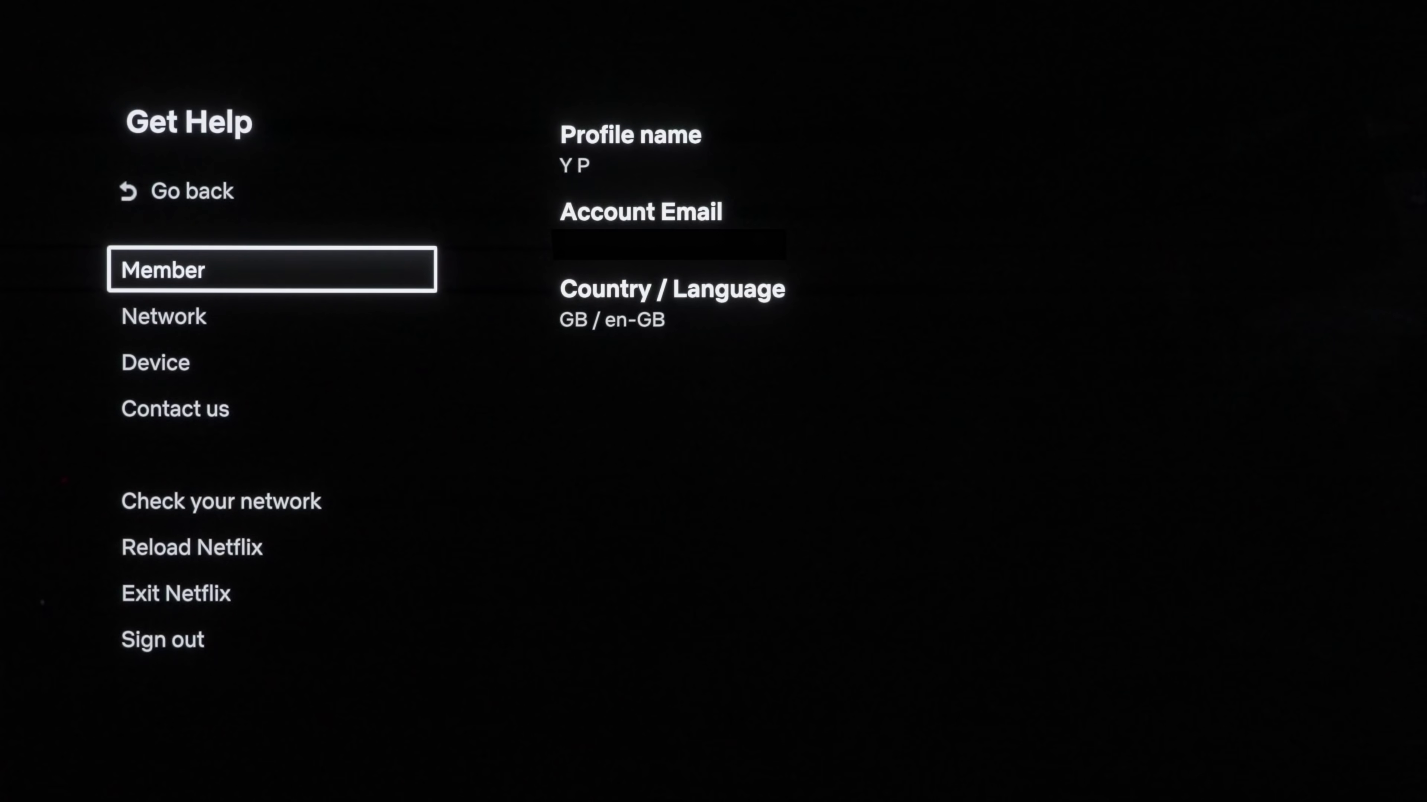
{"action": "key", "text": "Down"}
{"action": "key", "text": "Down"}
{"action": "key", "text": "Down"}
{"action": "key", "text": "Down"}
{"action": "key", "text": "Down"}
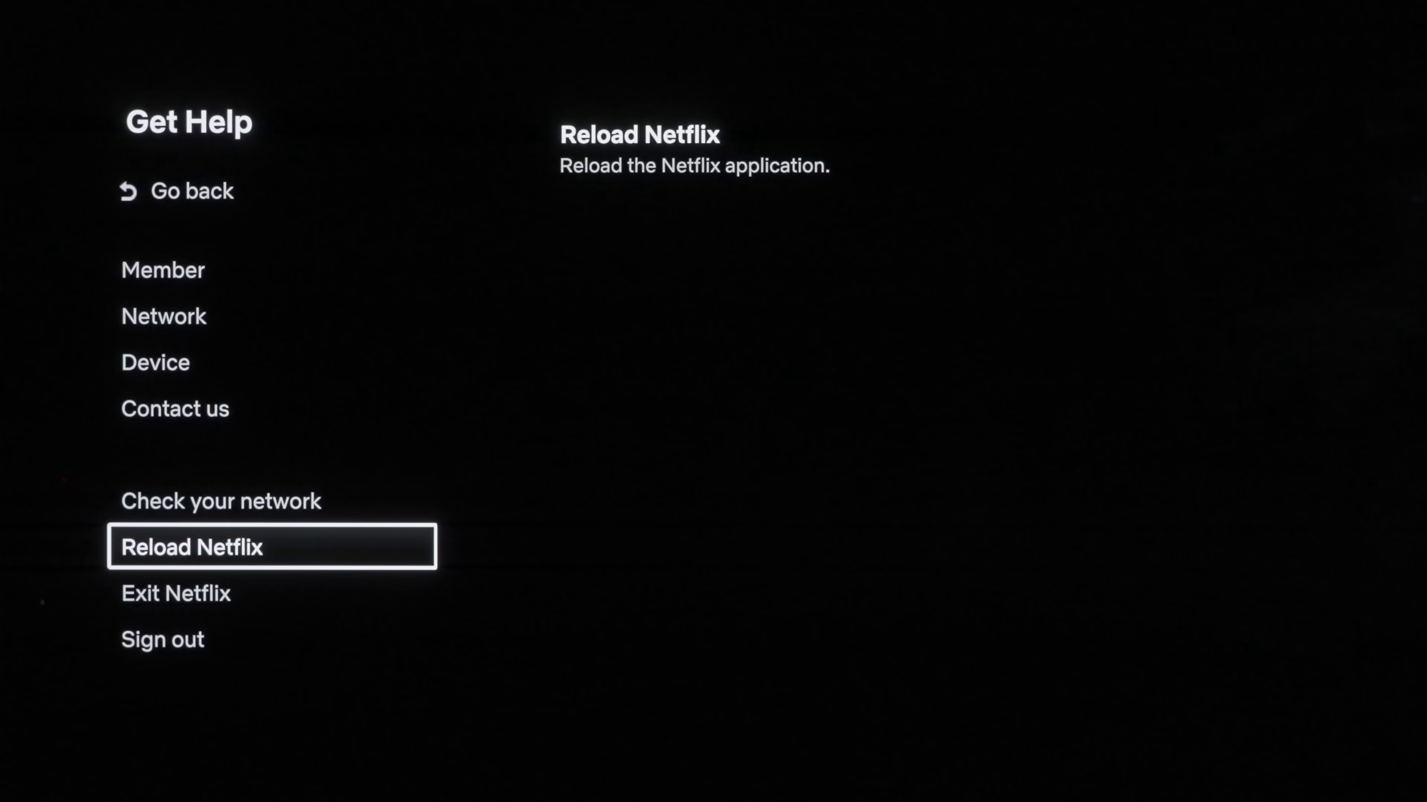